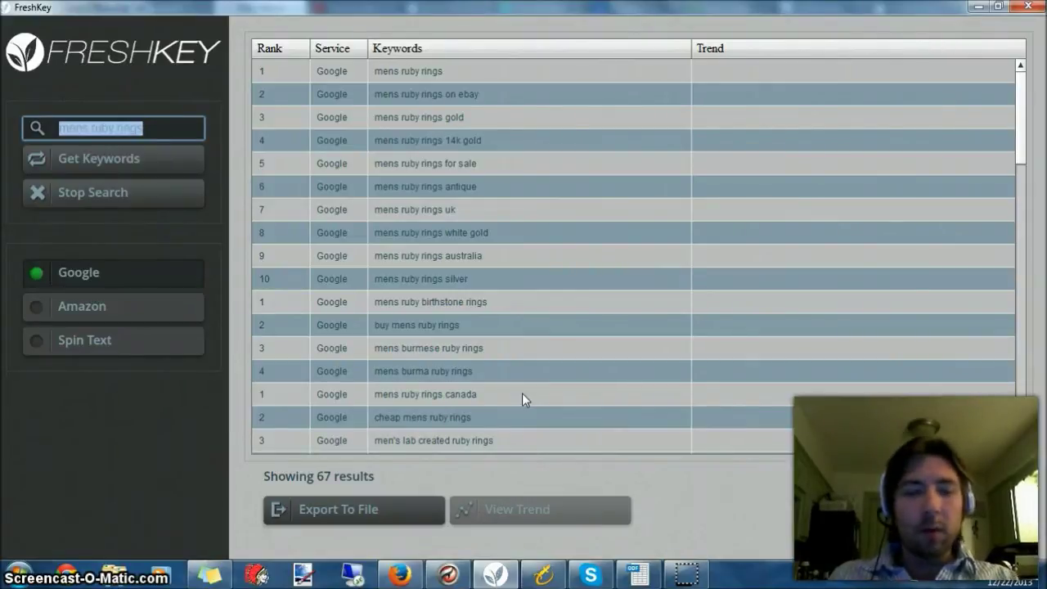
Generate Google keyword suggestions for "mens ruby rings"
type("mens ruby rings")
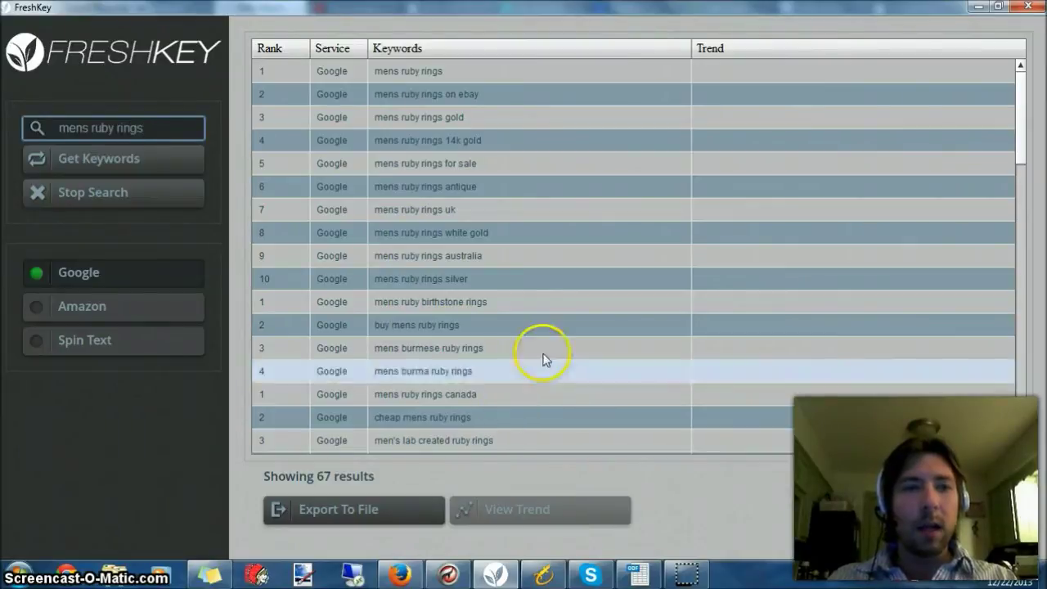
left_click(174, 166)
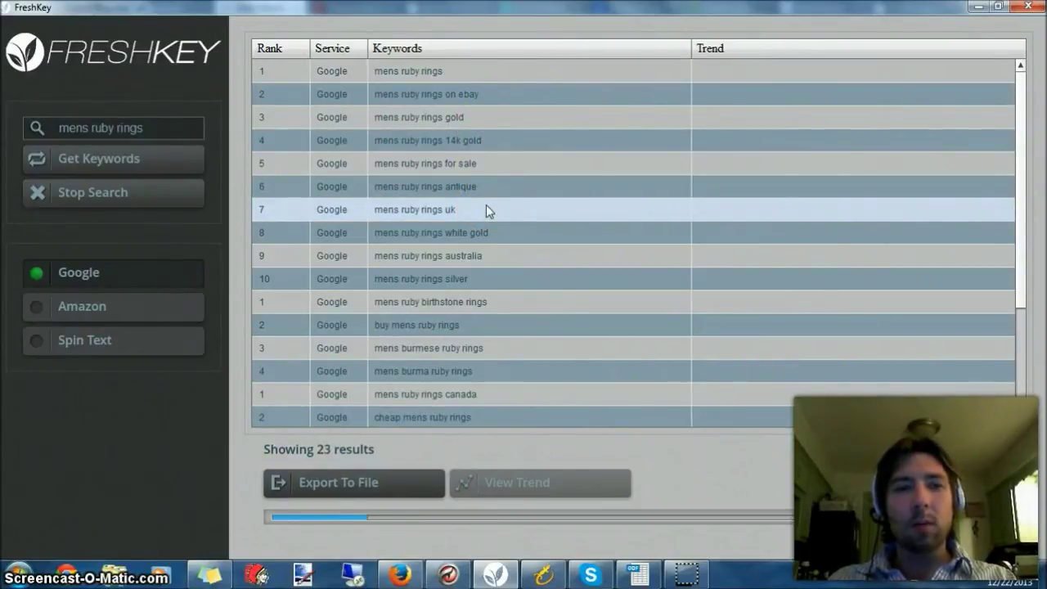
left_click(150, 303)
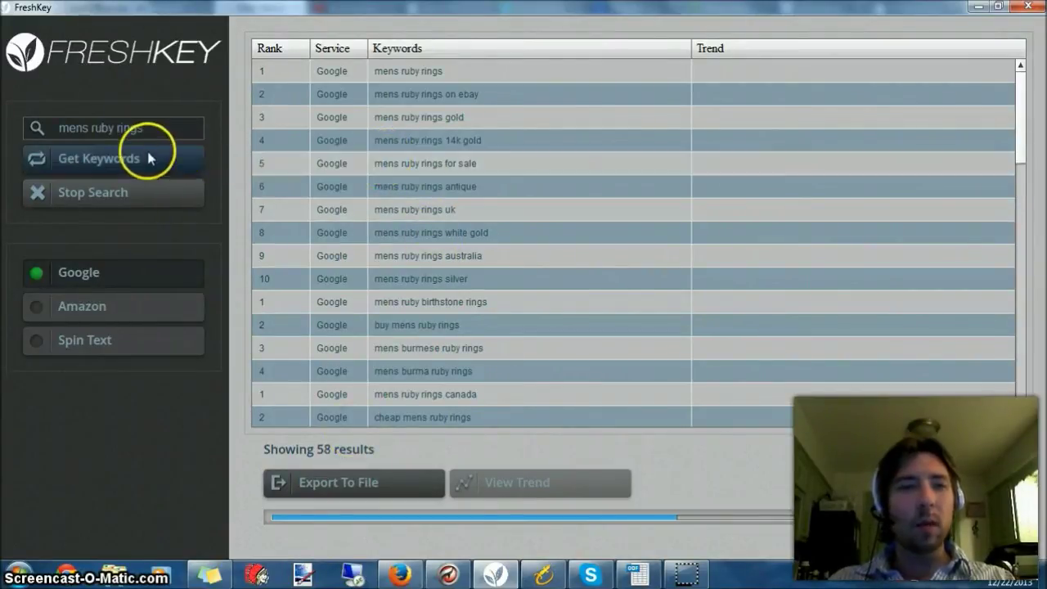
Generate suggestions for the variant "men ruby rings" and rerun the search with "mens ruby rings"
left_click(88, 128)
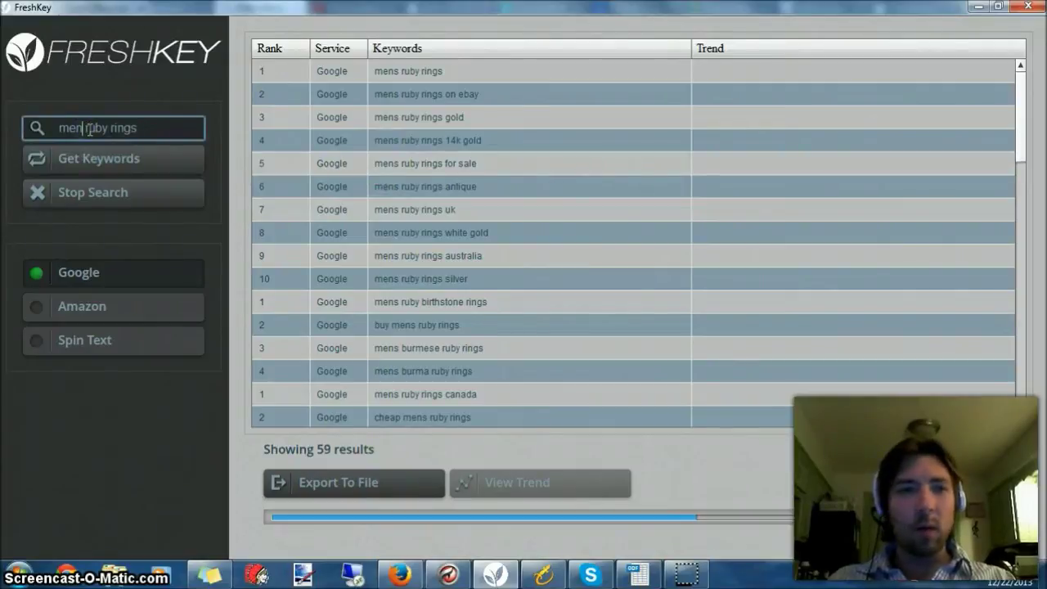
left_click(107, 159)
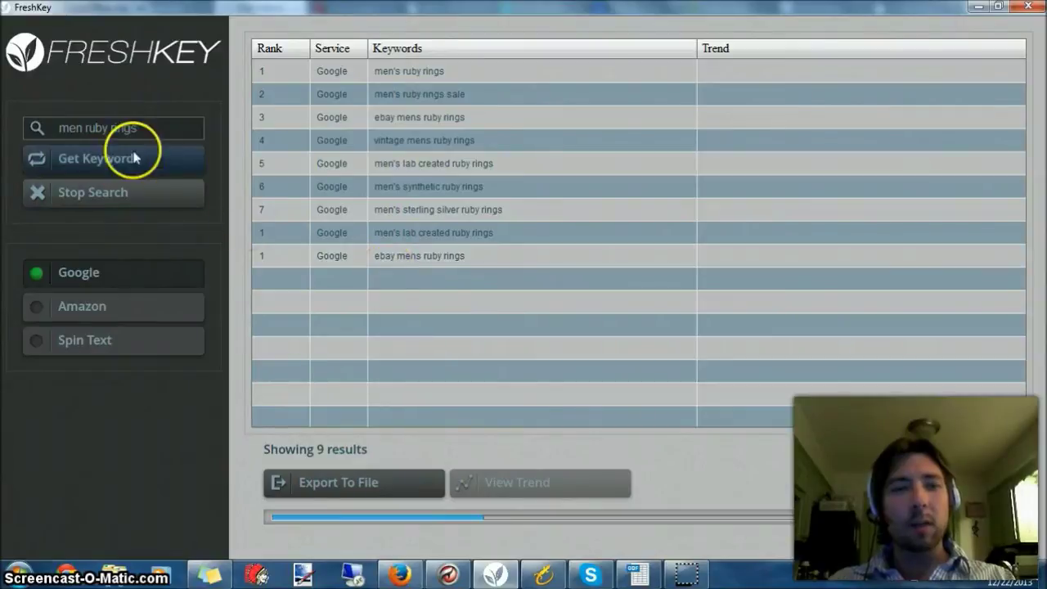
left_click(136, 127)
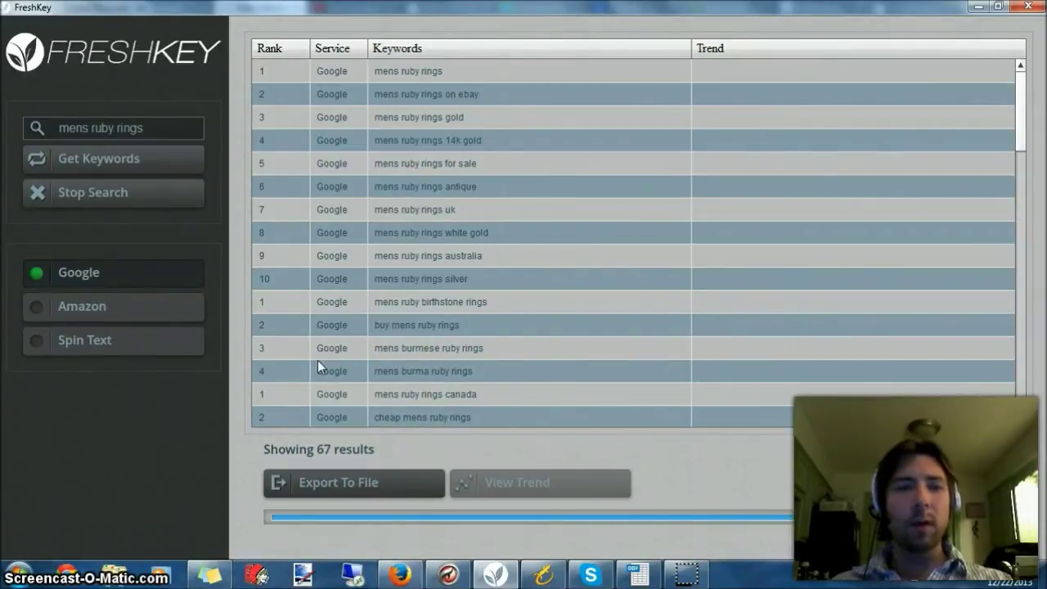
left_click(137, 117)
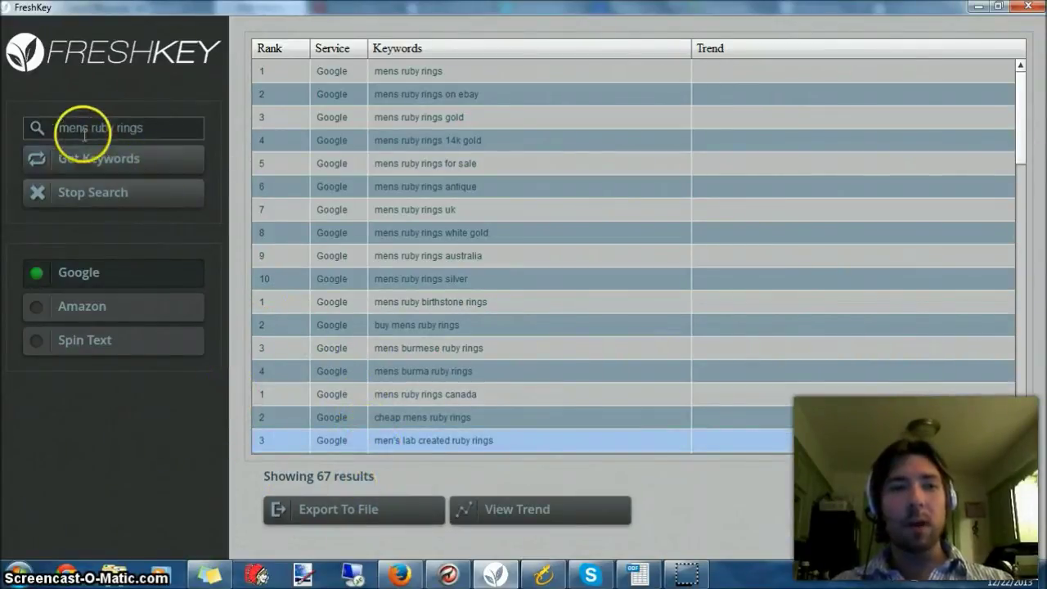
Export the keyword results to the file "keywords" in the Documents library, replacing the existing file
left_click(384, 506)
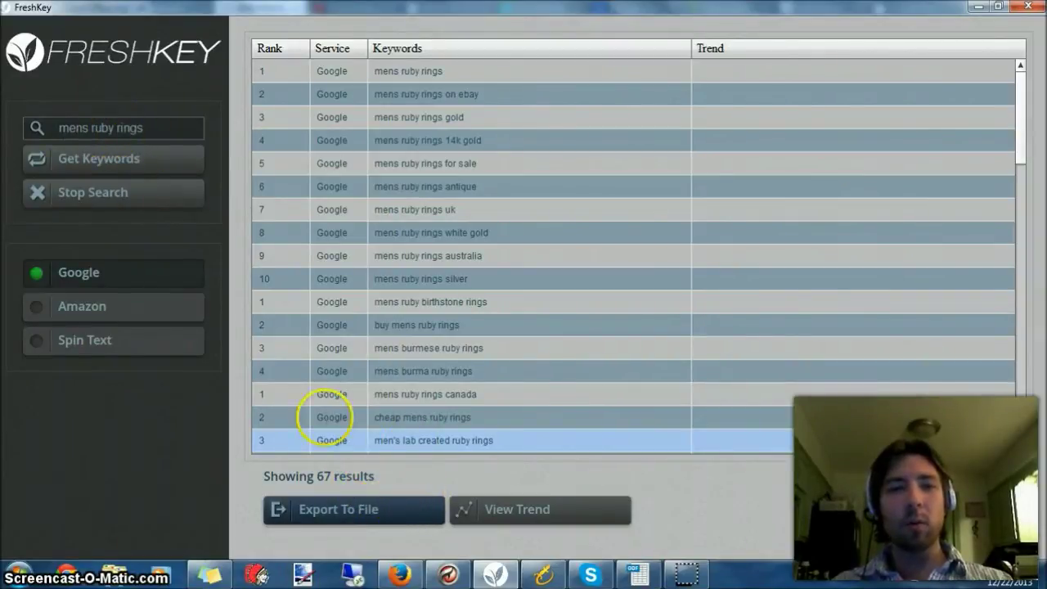
left_click(374, 504)
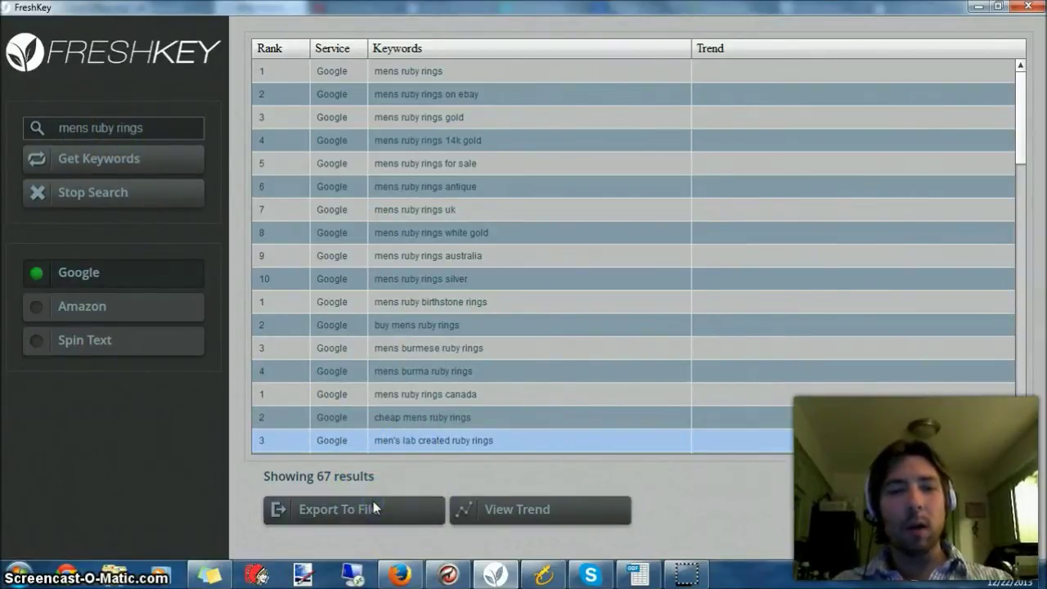
left_click(370, 507)
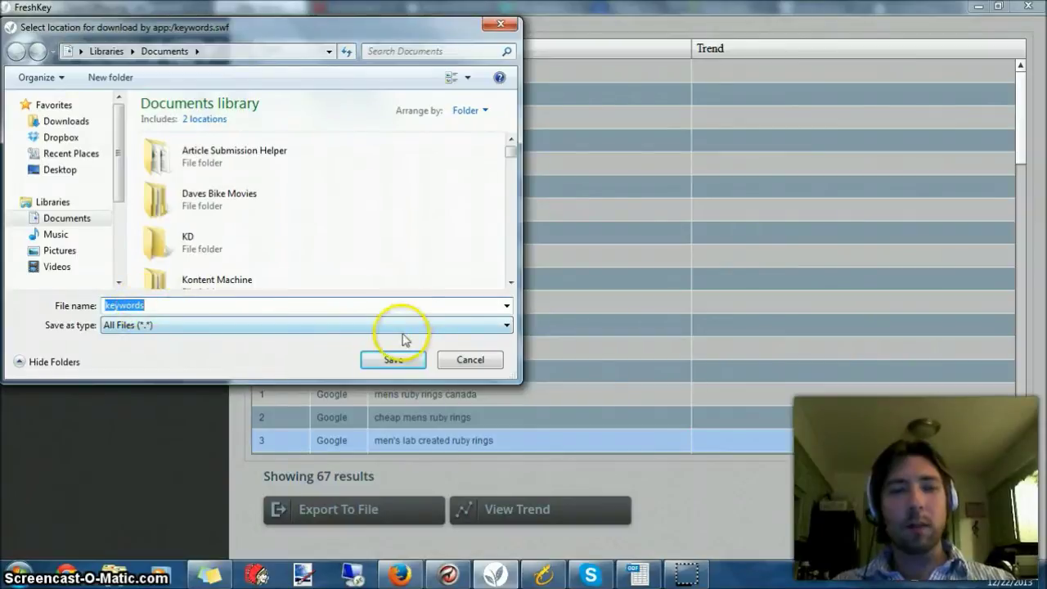
left_click(393, 361)
left_click(567, 295)
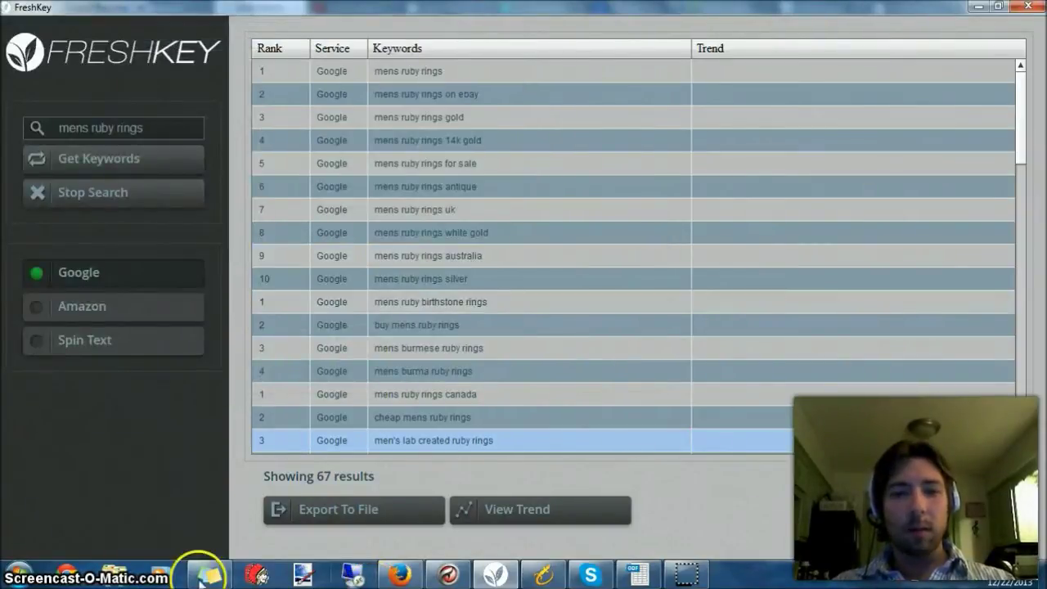
Switch to OpenOffice Calc, search Documents for "keywords" and import keywords.csv as comma-separated text
left_click(637, 573)
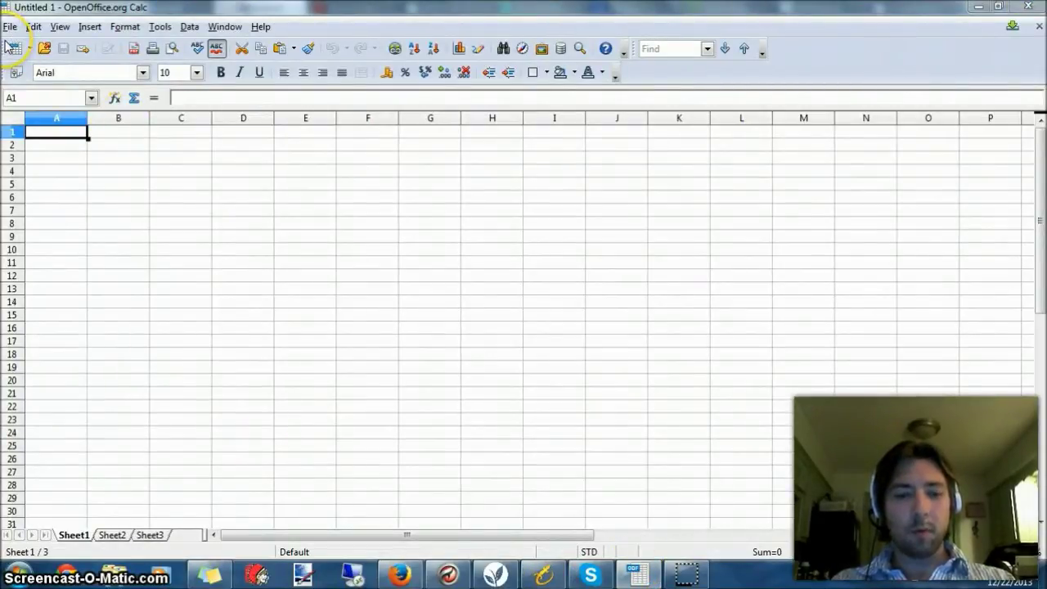
key("ctrl+o")
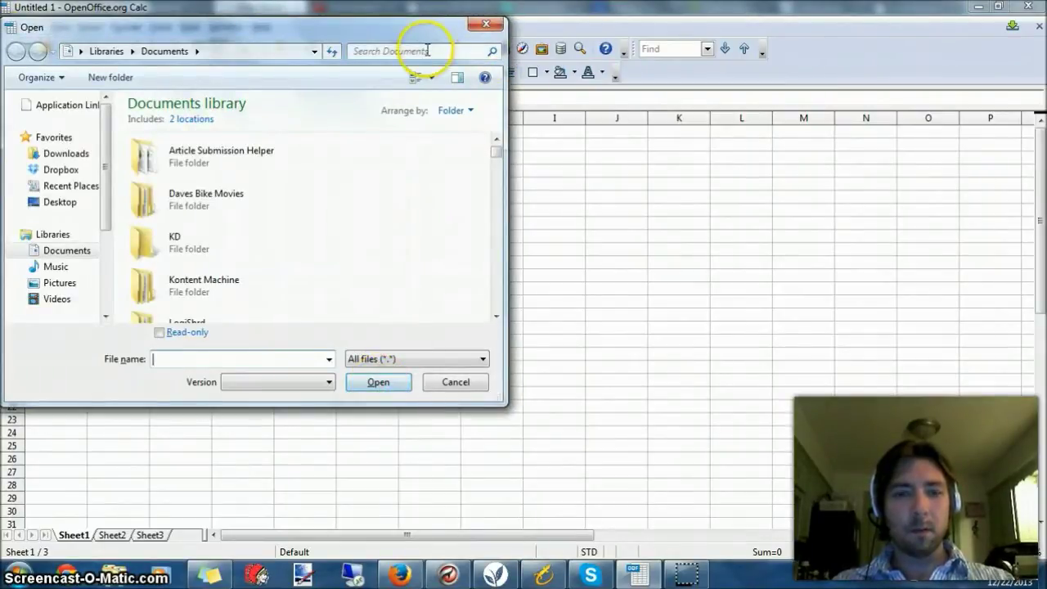
left_click(427, 51)
type("keywor")
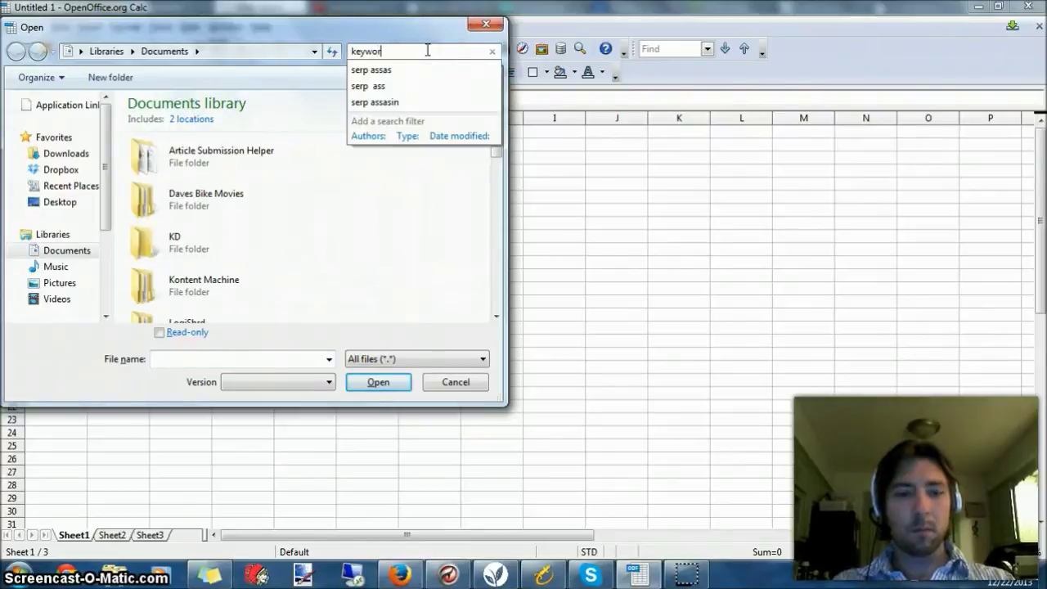
type("ds")
key("Return")
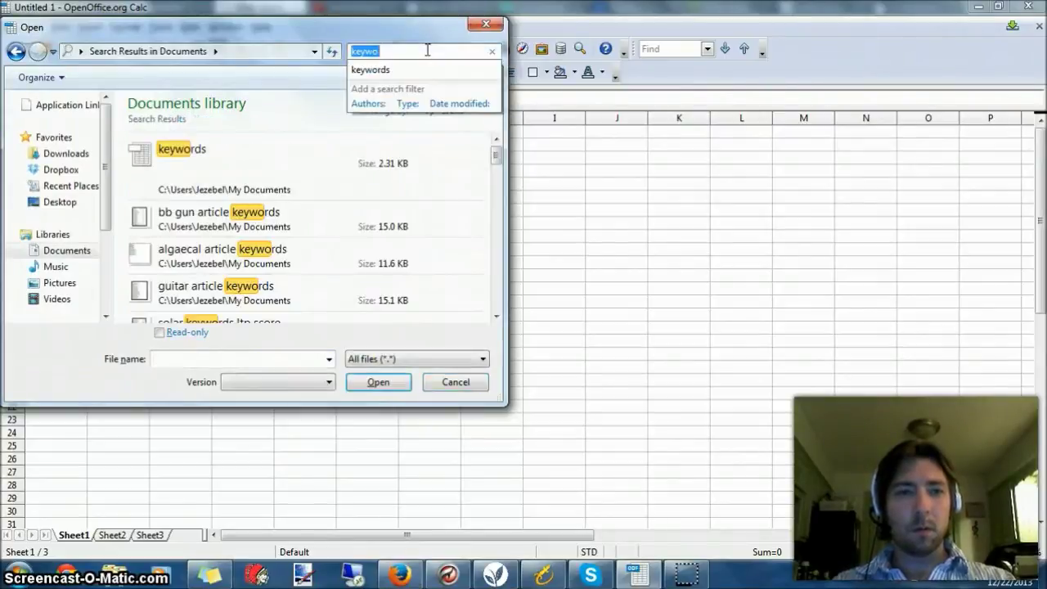
double_click(245, 171)
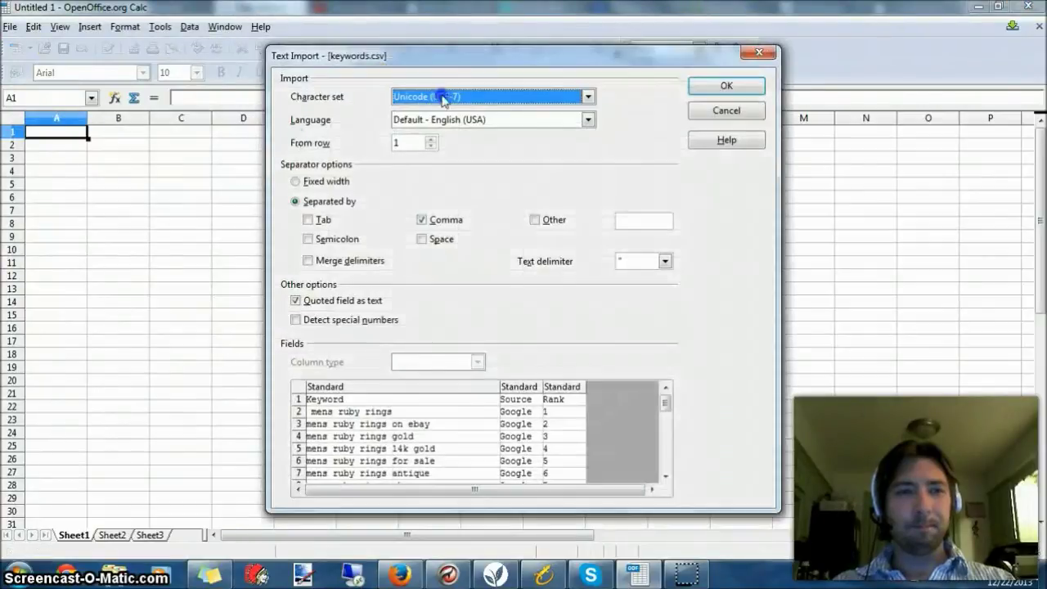
left_click(723, 89)
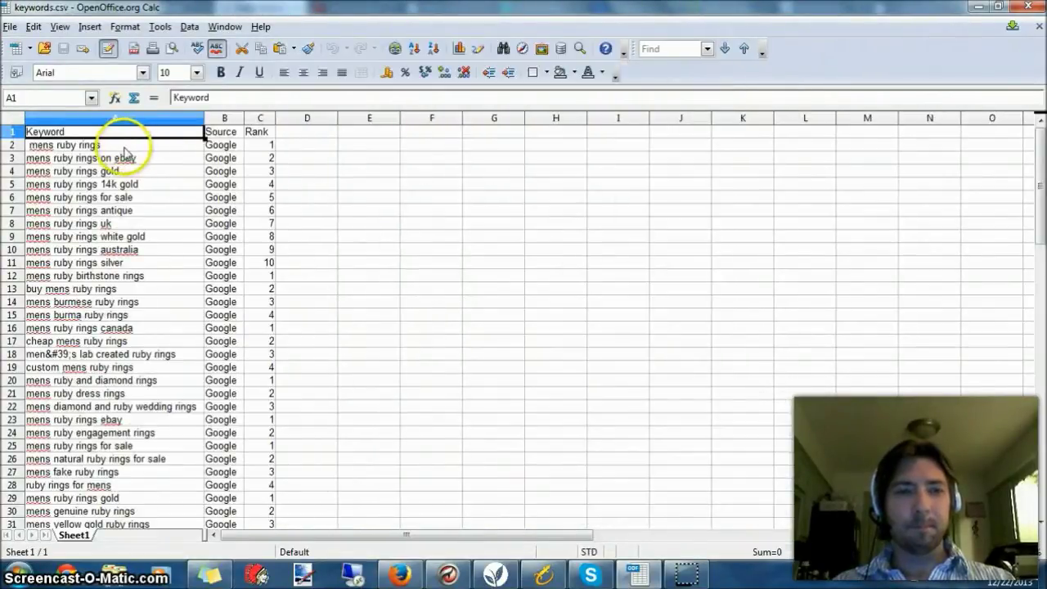
left_click(124, 147)
key("shift+Page_Down")
key("shift+Page_Down")
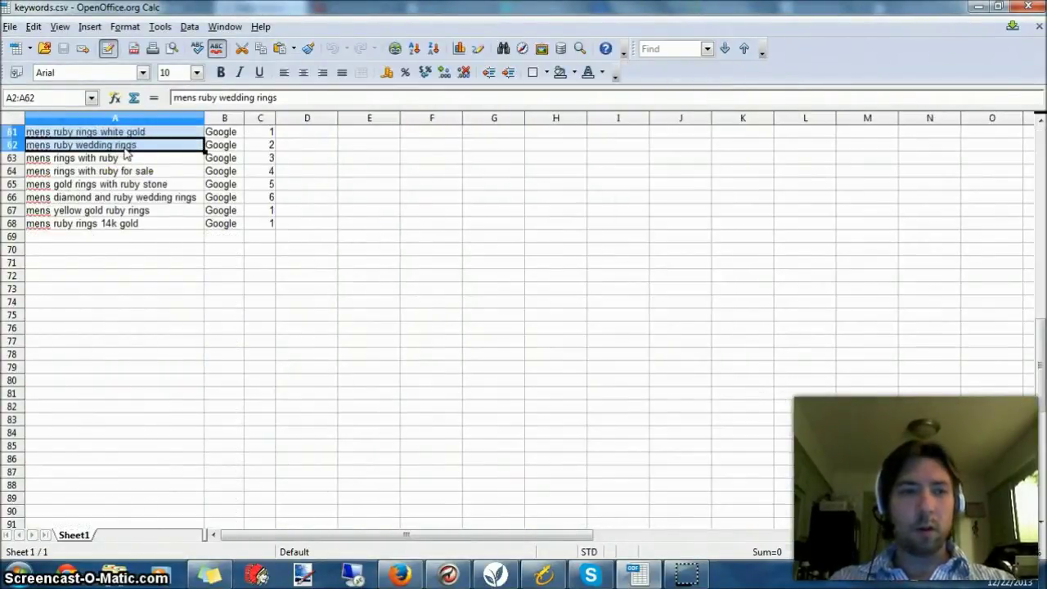
Scan the Keyword column for entries with wrongly encoded characters
key("Up")
key("Up")
key("Up")
key("Up")
key("Up")
key("Up")
key("Up")
key("Up")
key("Up")
key("Up")
key("Up")
key("Up")
key("Up")
key("Up")
key("Up")
key("Up")
key("Up")
key("Up")
key("Up")
key("Up")
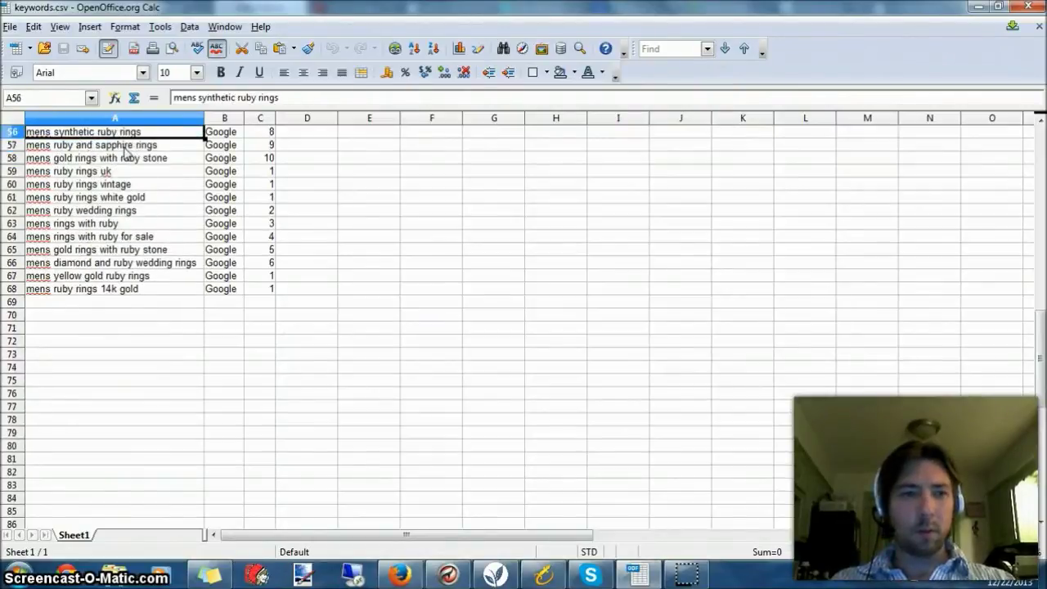
key("Up")
key("Up")
key("Up")
key("Up")
key("Up")
key("Up")
key("Up")
key("Up")
key("Up")
key("Up")
key("Up")
key("Up")
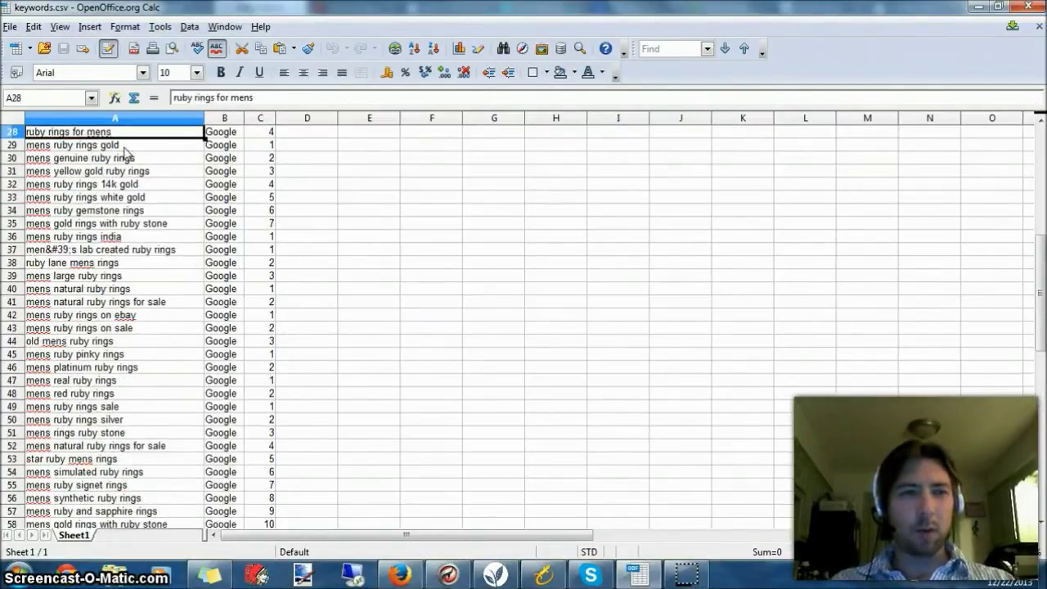
key("Down")
key("Down")
key("Down")
key("Down")
key("Down")
key("Down")
key("Down")
key("Down")
key("Down")
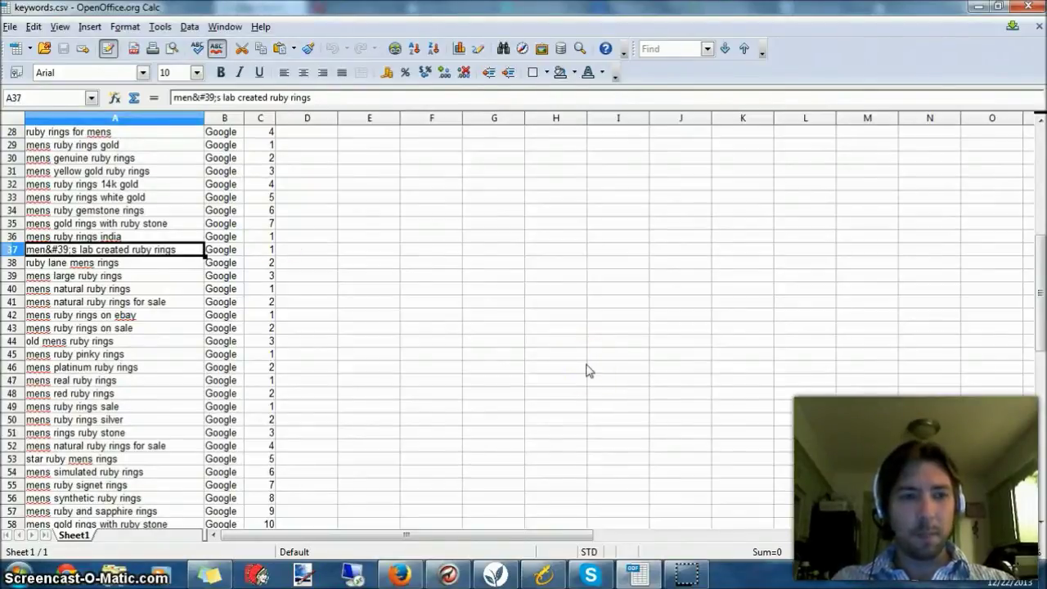
Replace every "&#39;" in the sheet with an apostrophe
key("ctrl+h")
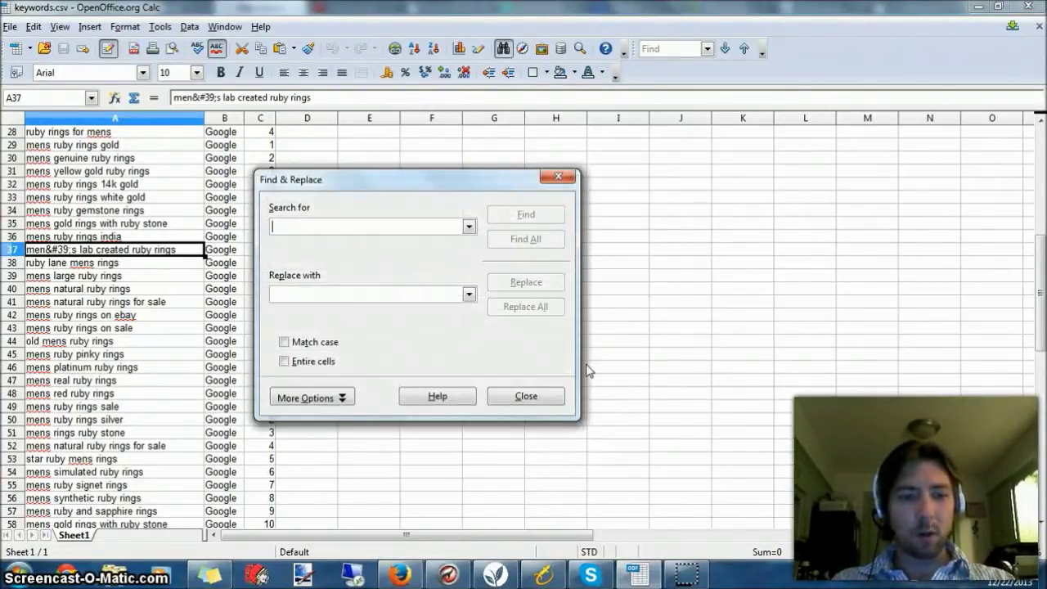
type("&")
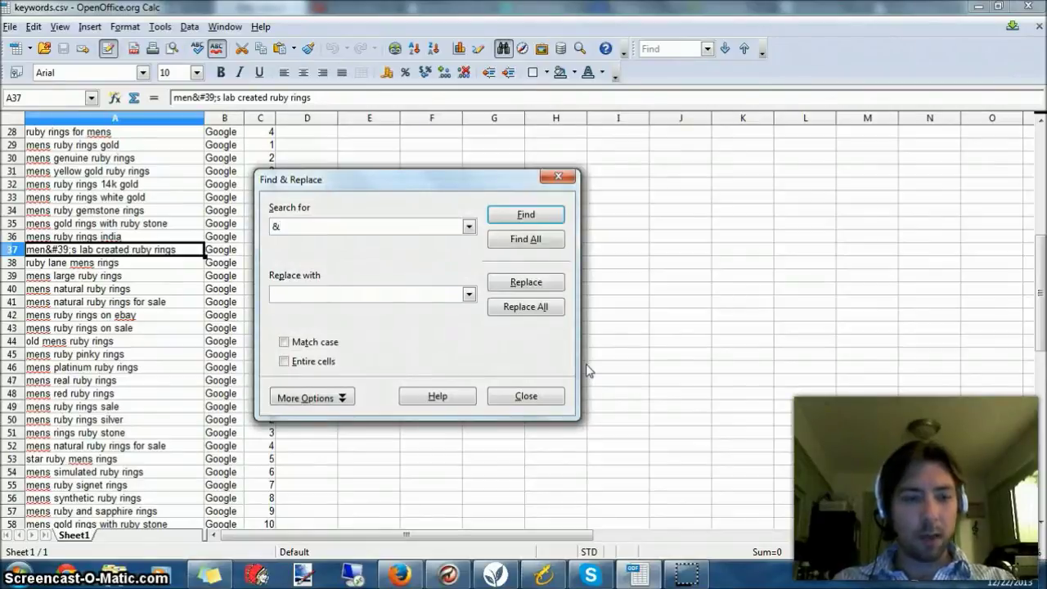
type("#39;")
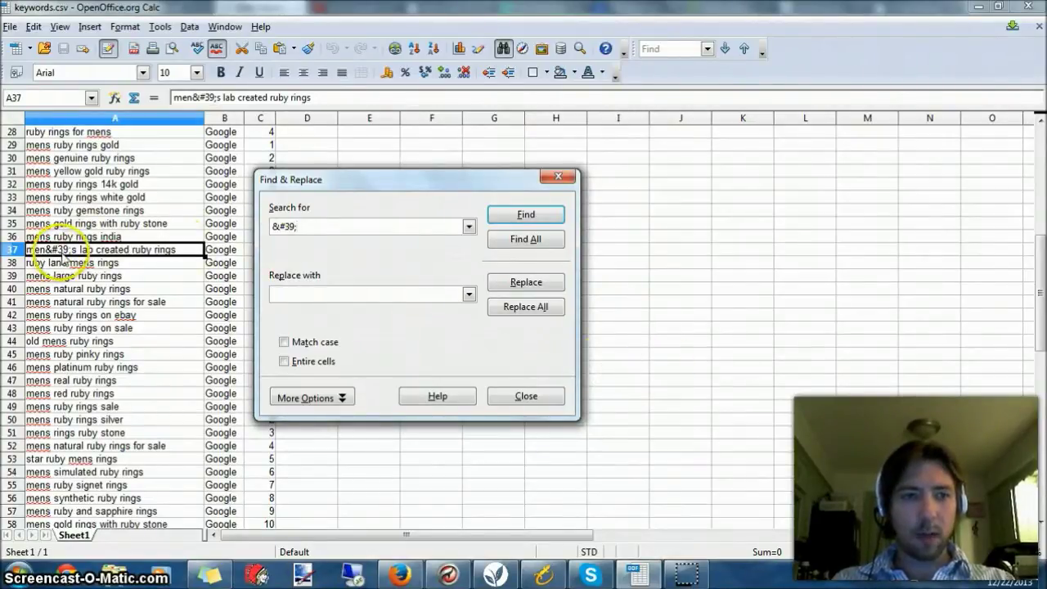
left_click(324, 299)
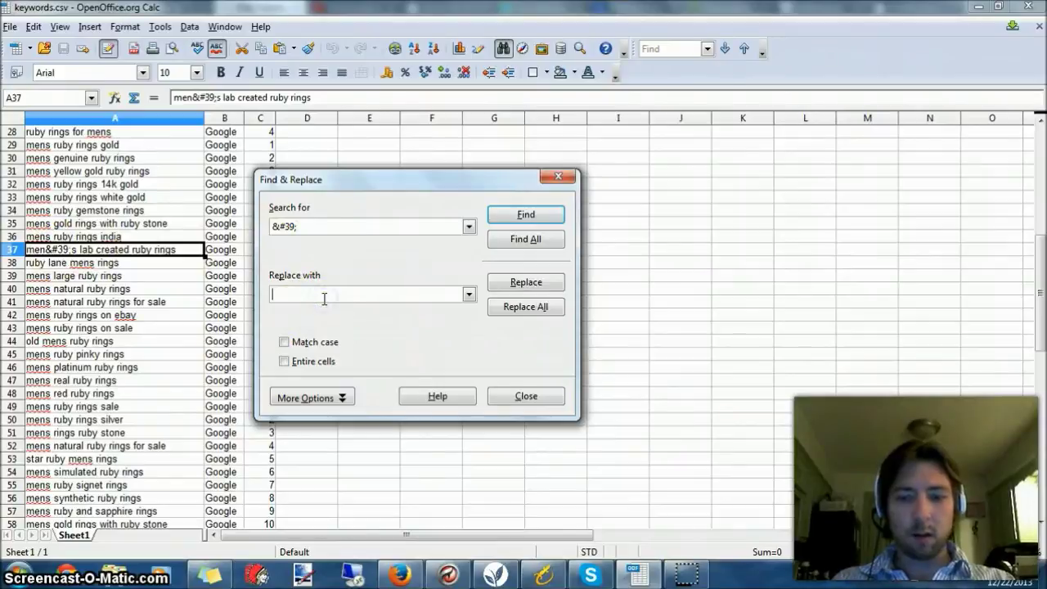
type("'")
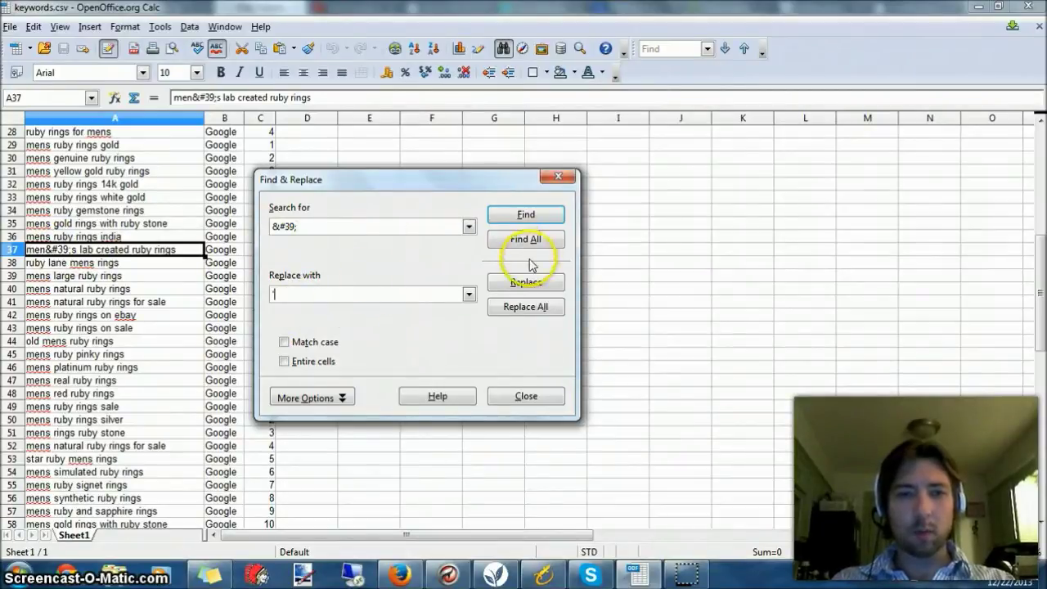
left_click(520, 307)
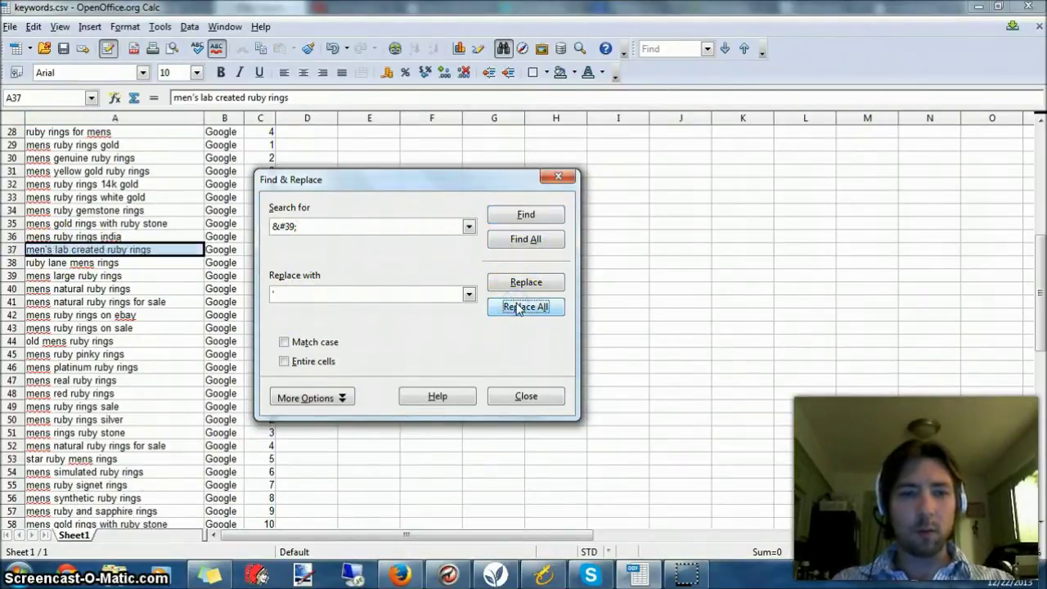
left_click(527, 396)
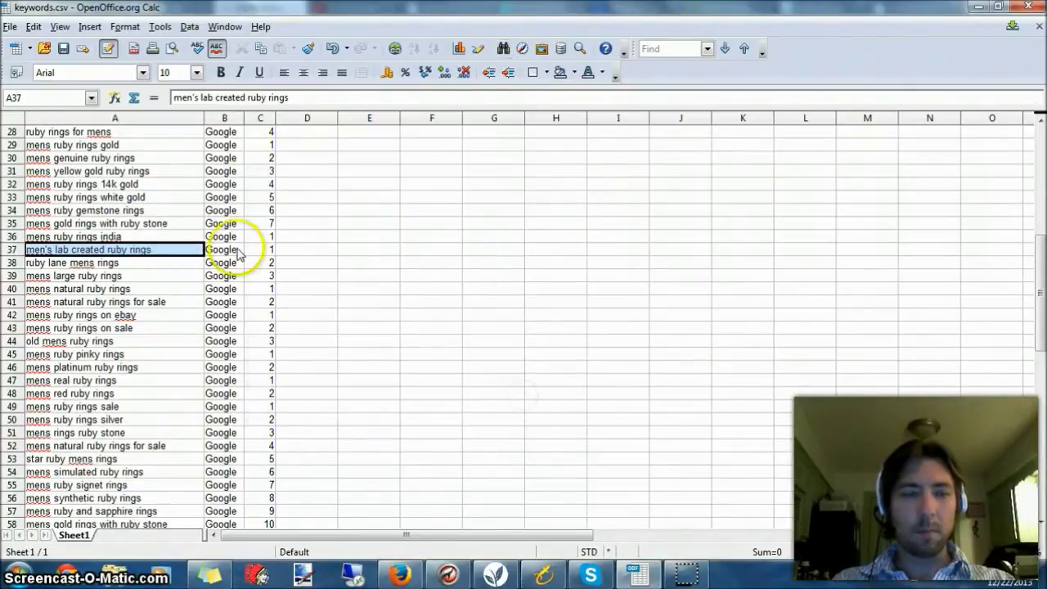
Select all the keywords in column A without the header, cells A2 to A68
key("Page_Up")
key("Page_Up")
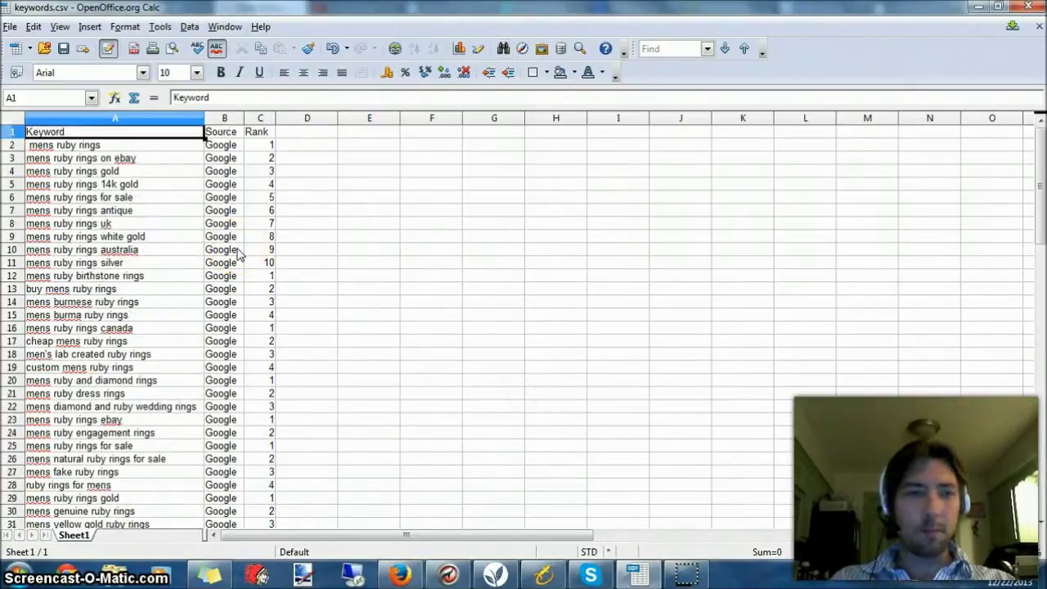
key("Down")
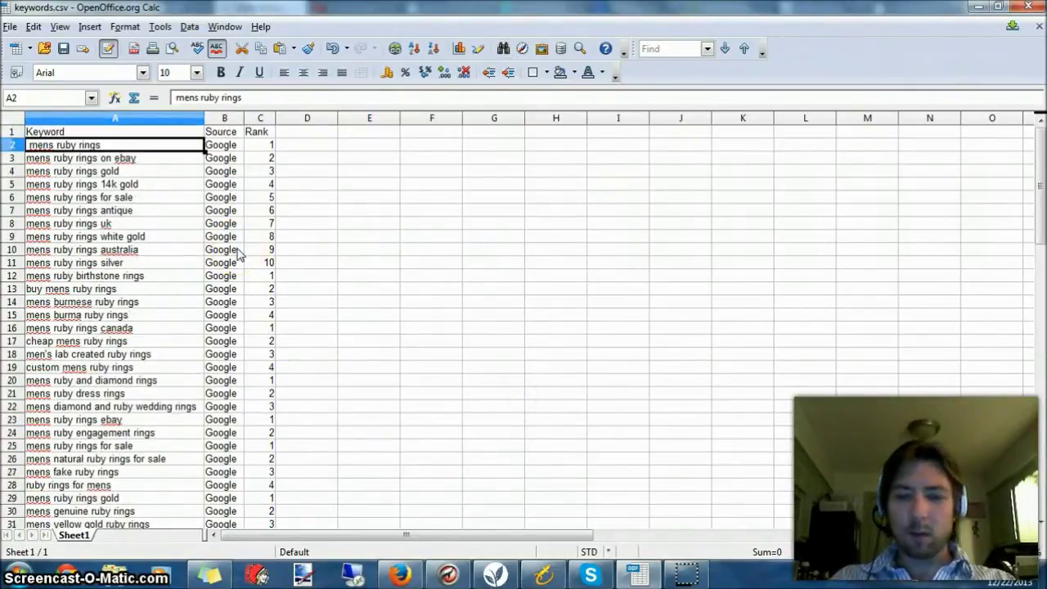
key("shift+Page_Down")
key("shift+Page_Down")
key("shift+Page_Down")
key("shift+Page_Down")
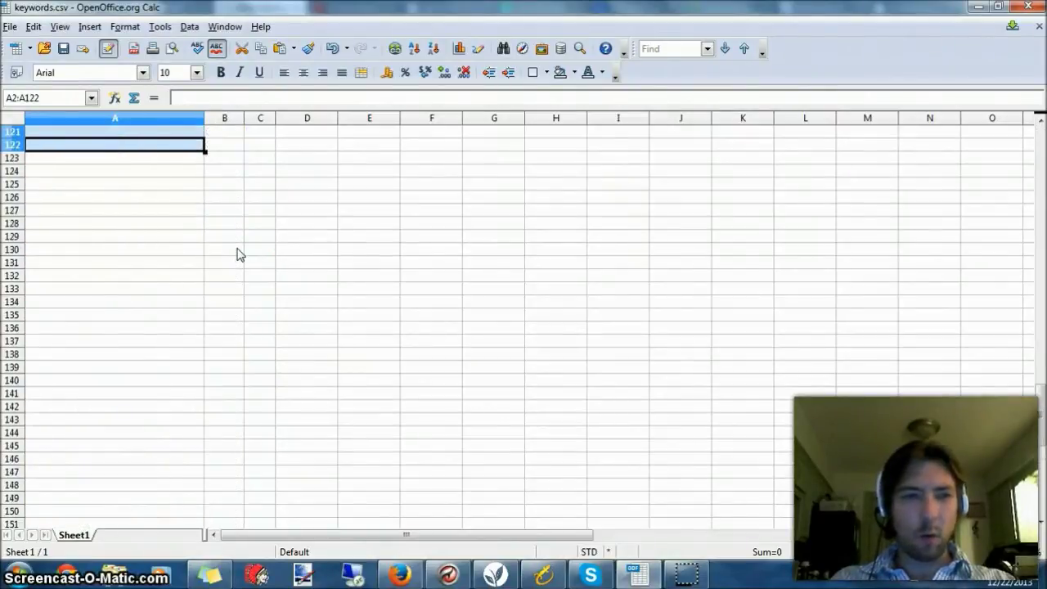
key("shift+Page_Up")
key("shift+Page_Up")
key("shift+Down")
key("shift+Down")
key("shift+Down")
key("shift+Down")
key("shift+Down")
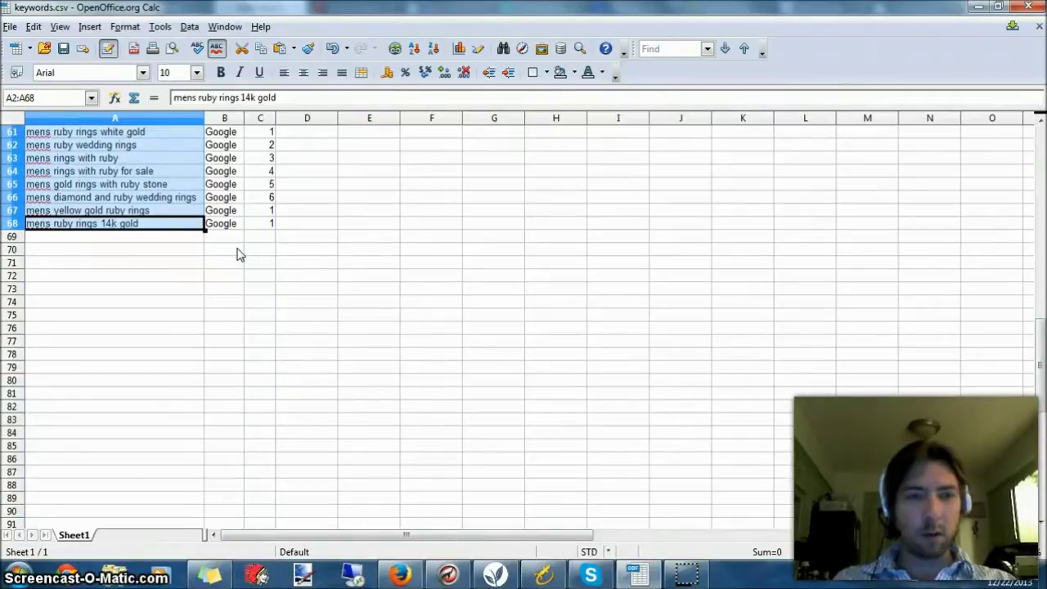
Switch to LongTailPro and enable adding your own keywords in the Mens Ruby Rings campaign
key("alt+Tab")
key("alt+Tab")
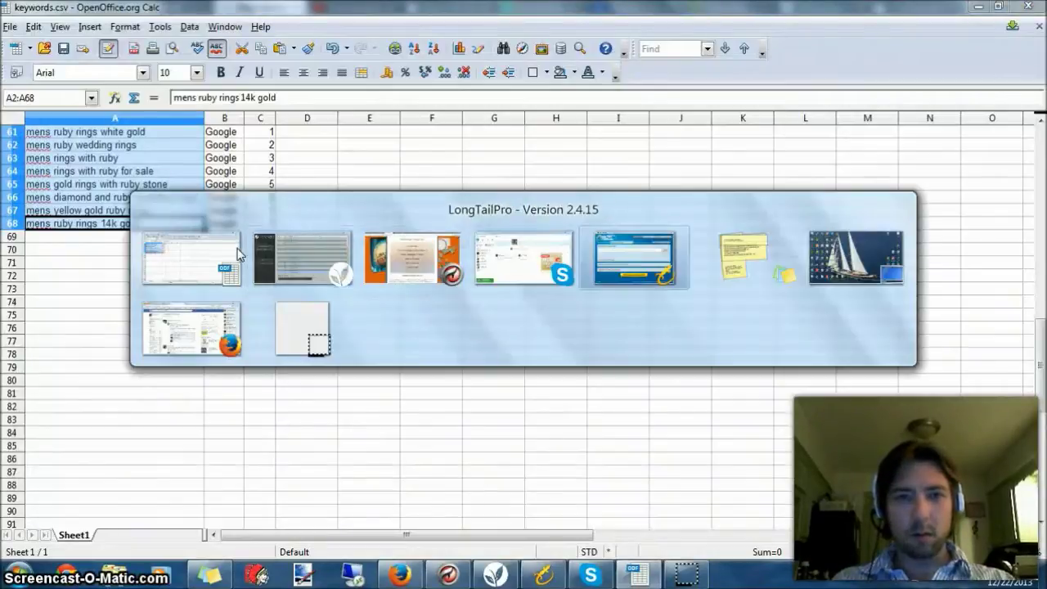
key("alt+Tab")
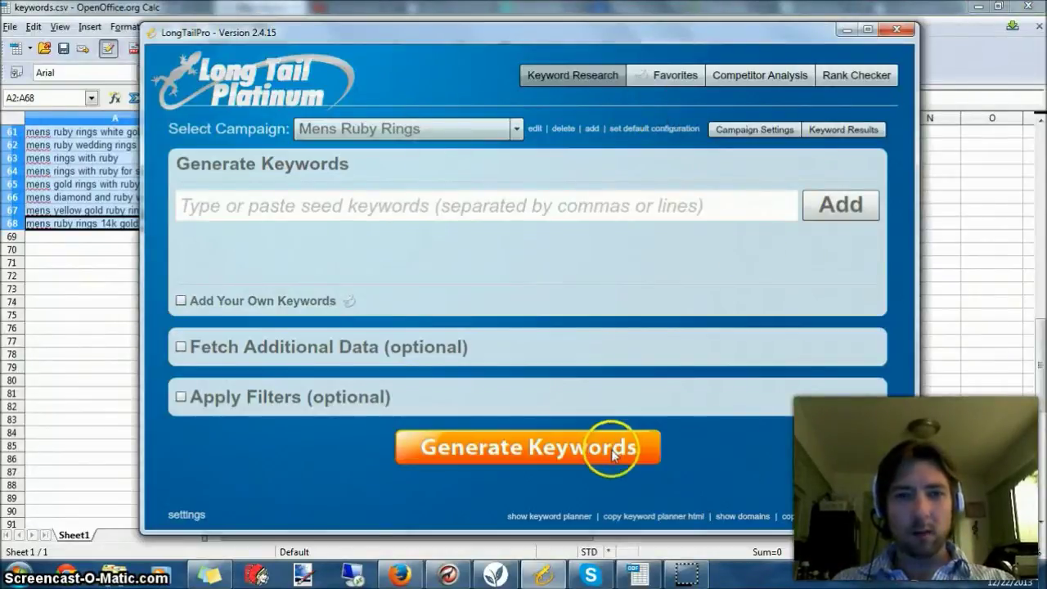
left_click(181, 301)
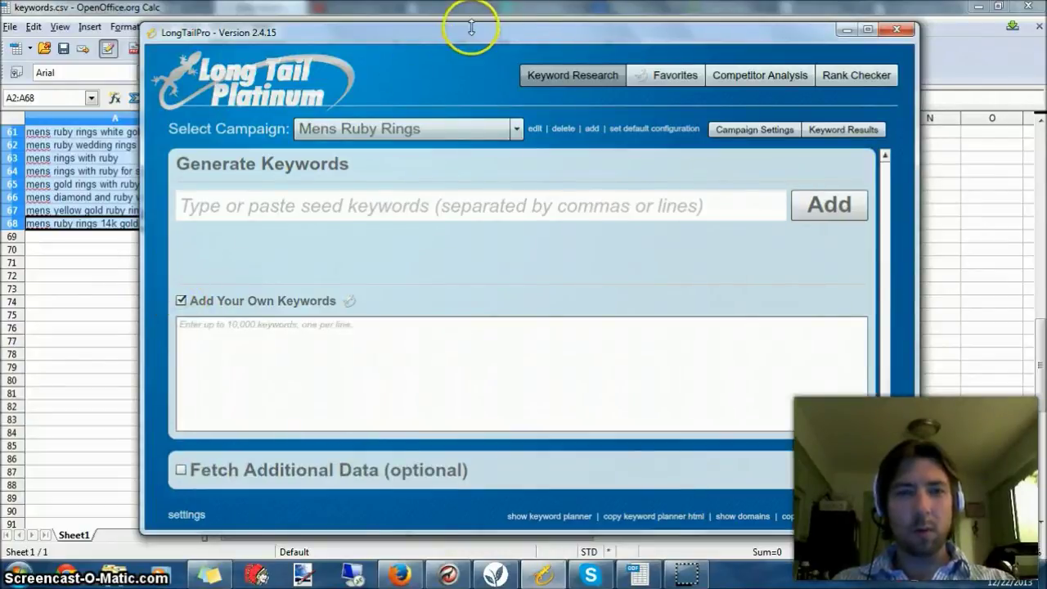
Maximize the LongTailPro window and paste the copied keyword list into the own-keywords field, checking that its end matches the Calc list
left_click_drag(472, 29, 472, 0)
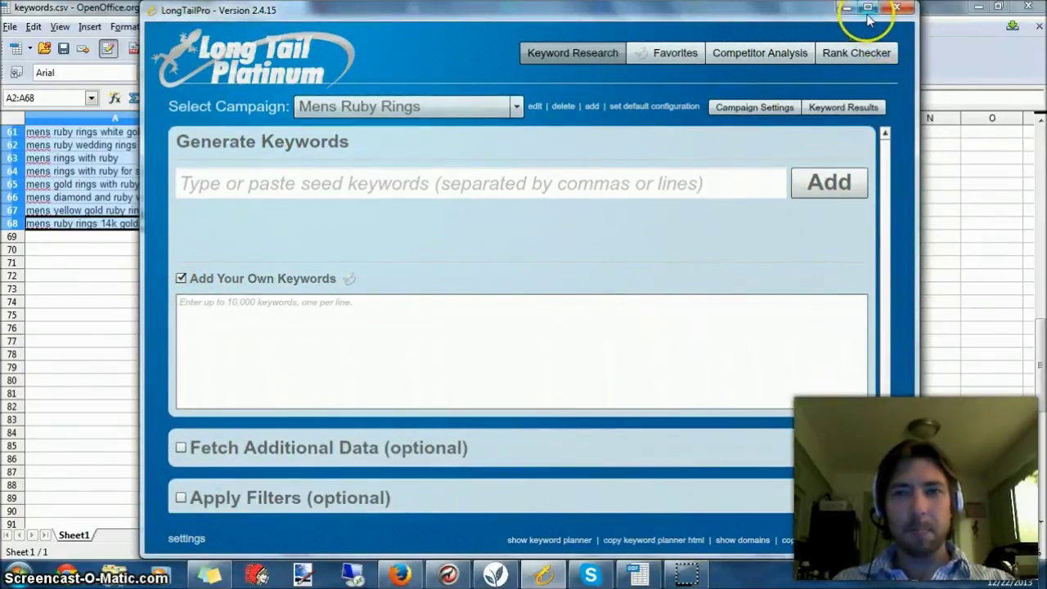
left_click(868, 10)
left_click(290, 328)
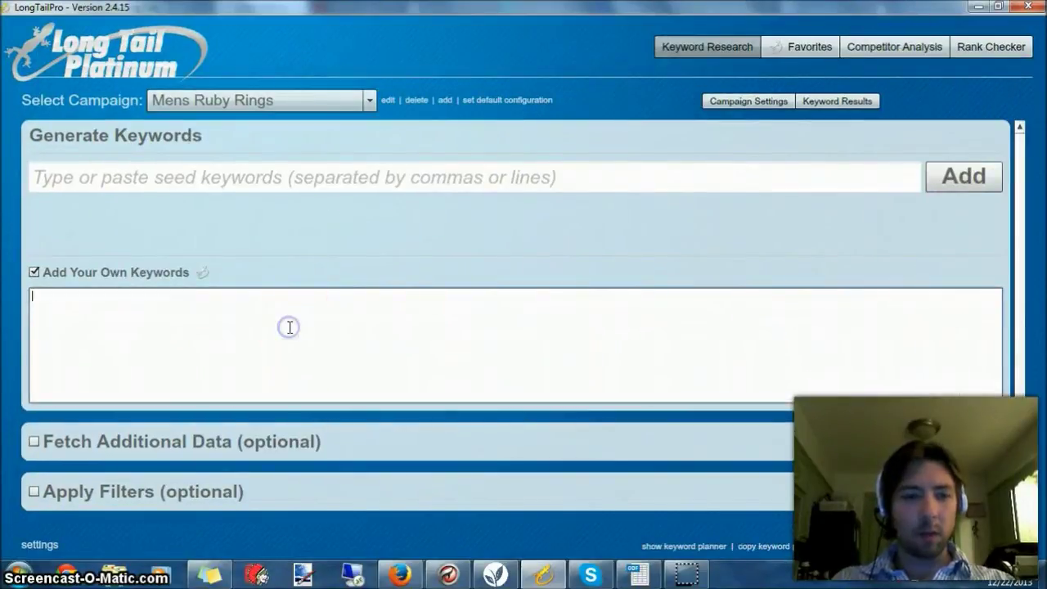
key("ctrl+v")
key("BackSpace")
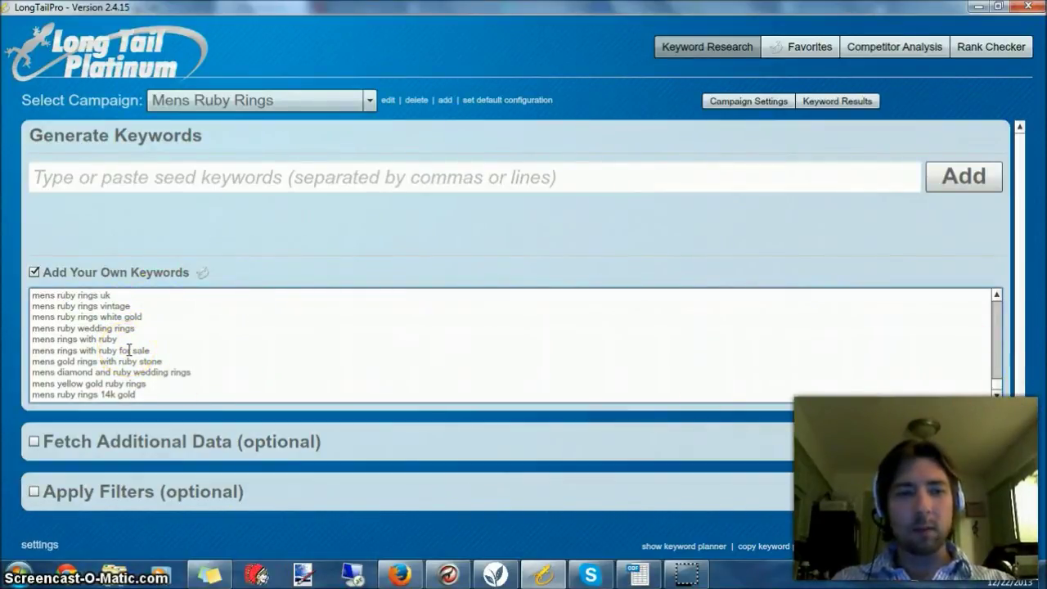
key("alt+Tab")
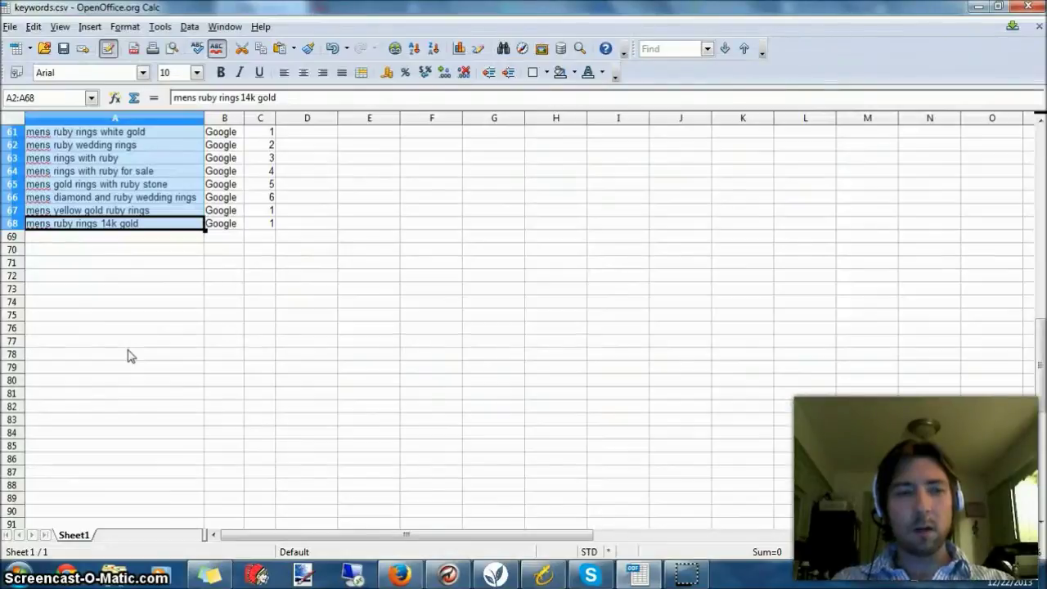
key("alt+Tab")
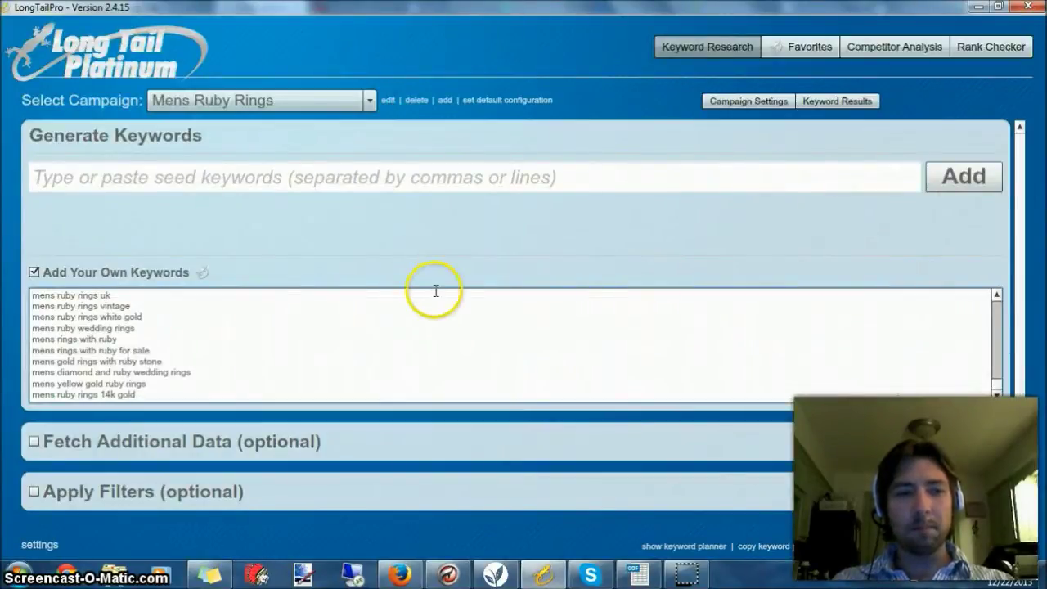
Filter by average local searches with a minimum of 10 and generate the keyword results
scroll(1024, 364, "down", 1)
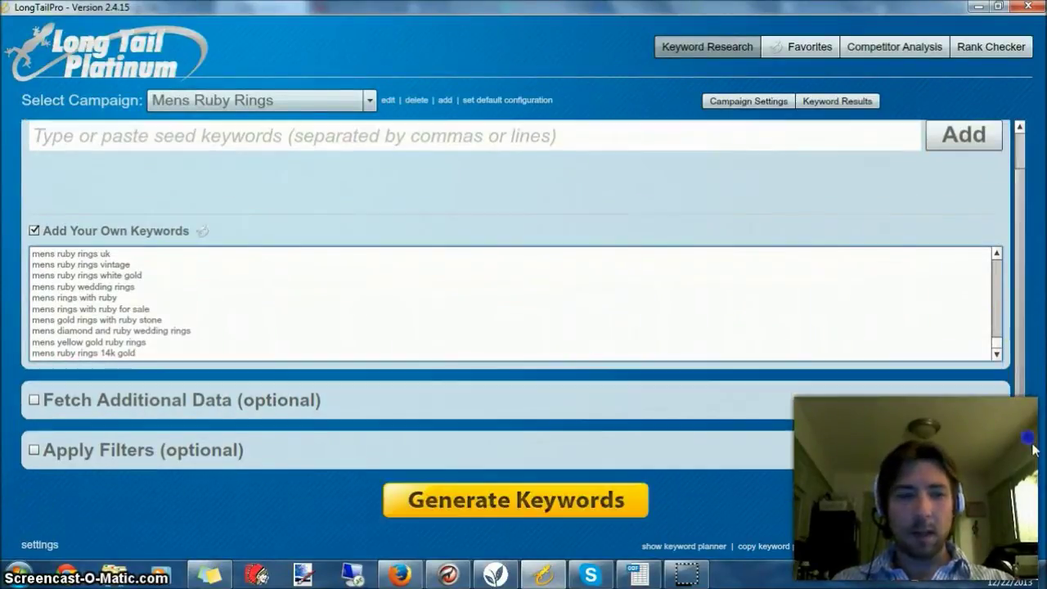
left_click(101, 452)
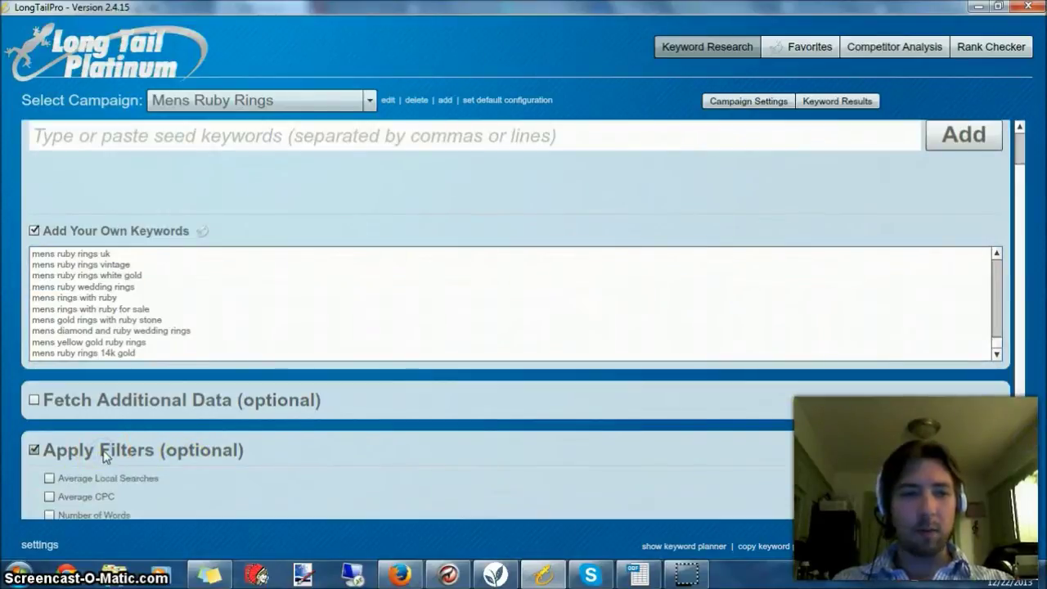
left_click(103, 452)
left_click(104, 453)
left_click(50, 479)
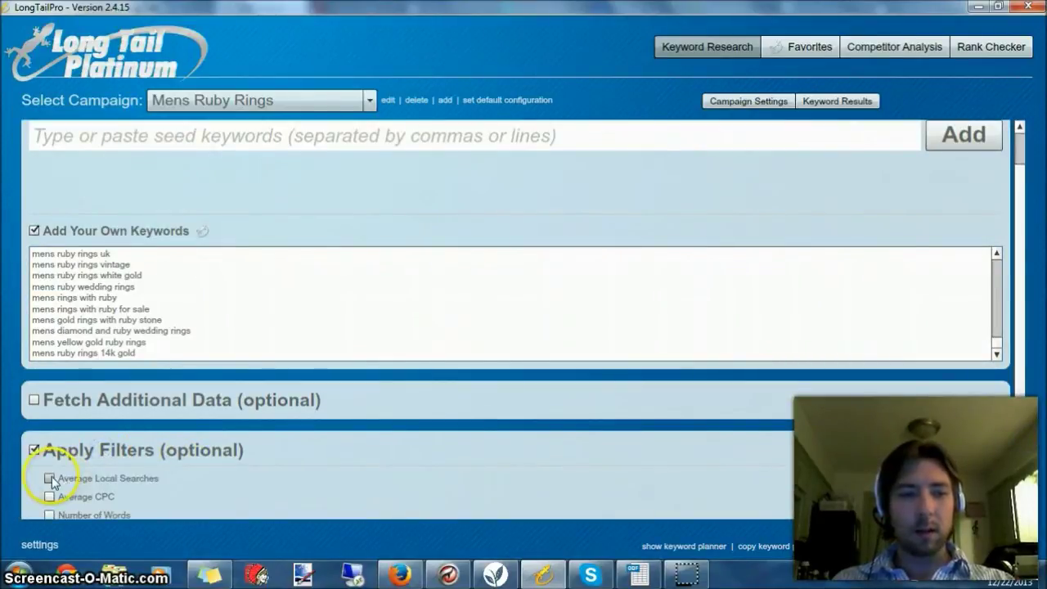
left_click(130, 496)
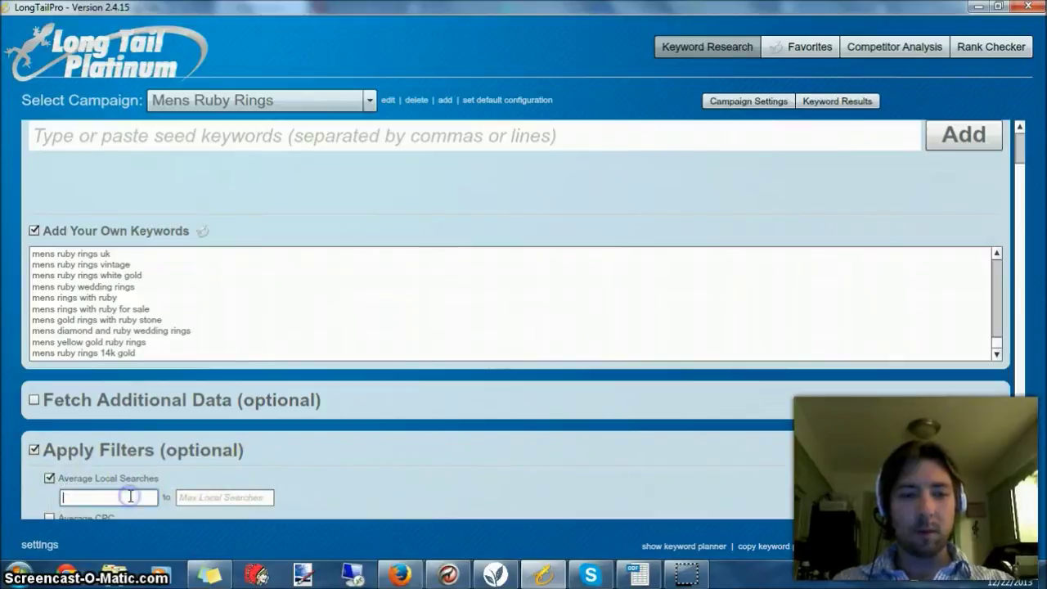
type("10")
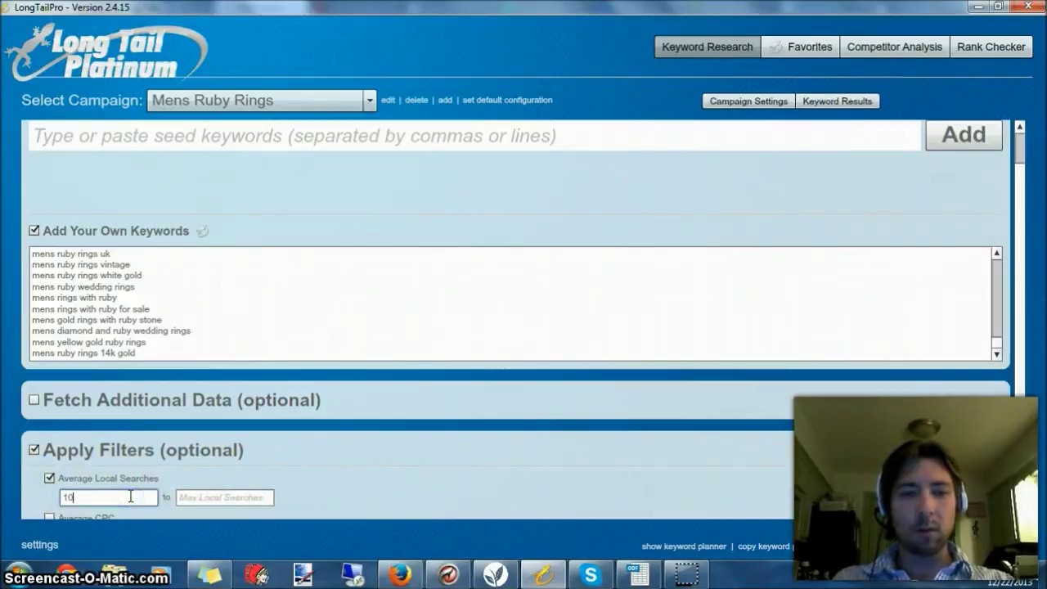
left_click(1020, 423)
left_click(553, 499)
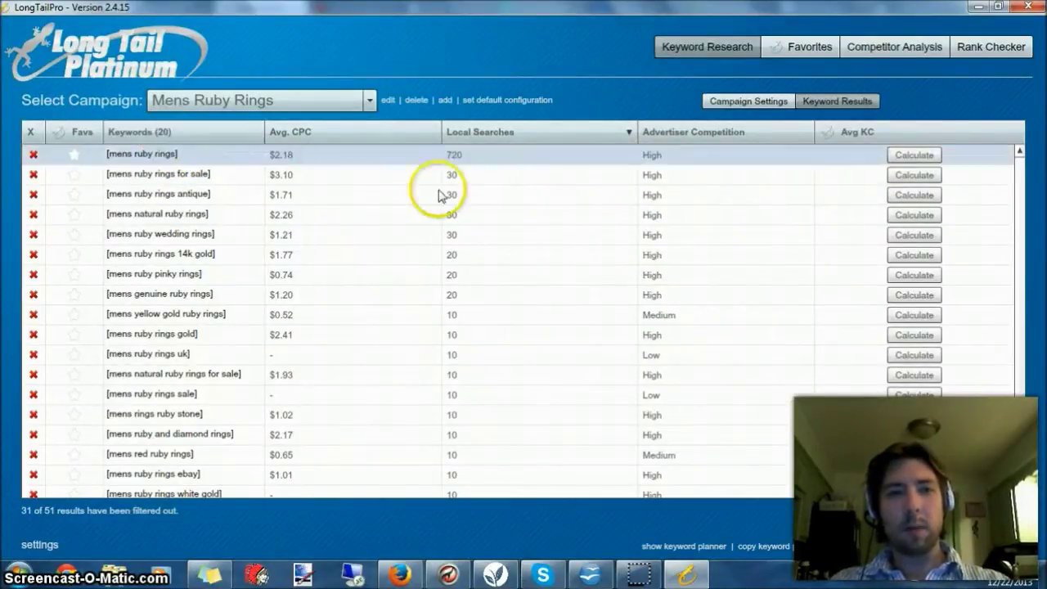
Calculate the average keyword competitiveness for "mens ruby rings", "mens ruby rings for sale" and "mens ruby rings antique"
left_click(932, 157)
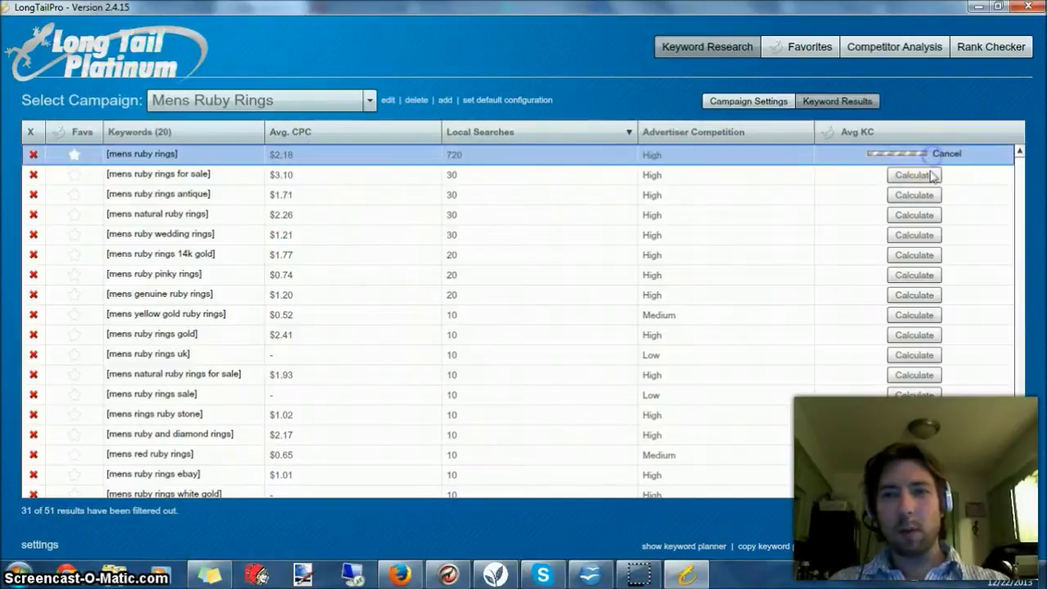
left_click(924, 174)
left_click(918, 194)
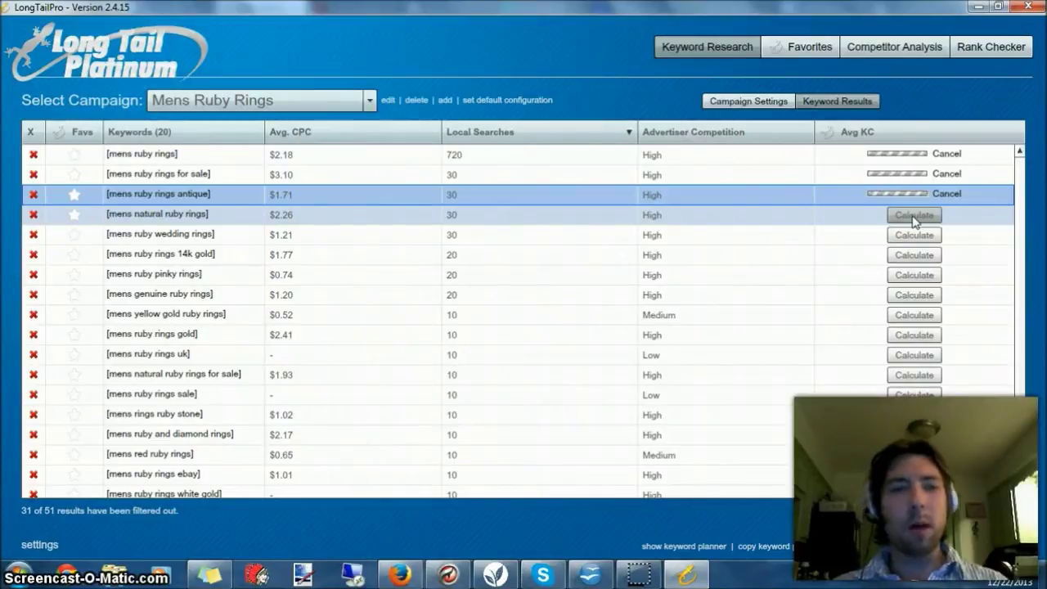
Run a competitor analysis for "mens natural ruby rings" and accept the security certificate alerts
left_click(206, 217)
left_click(206, 217)
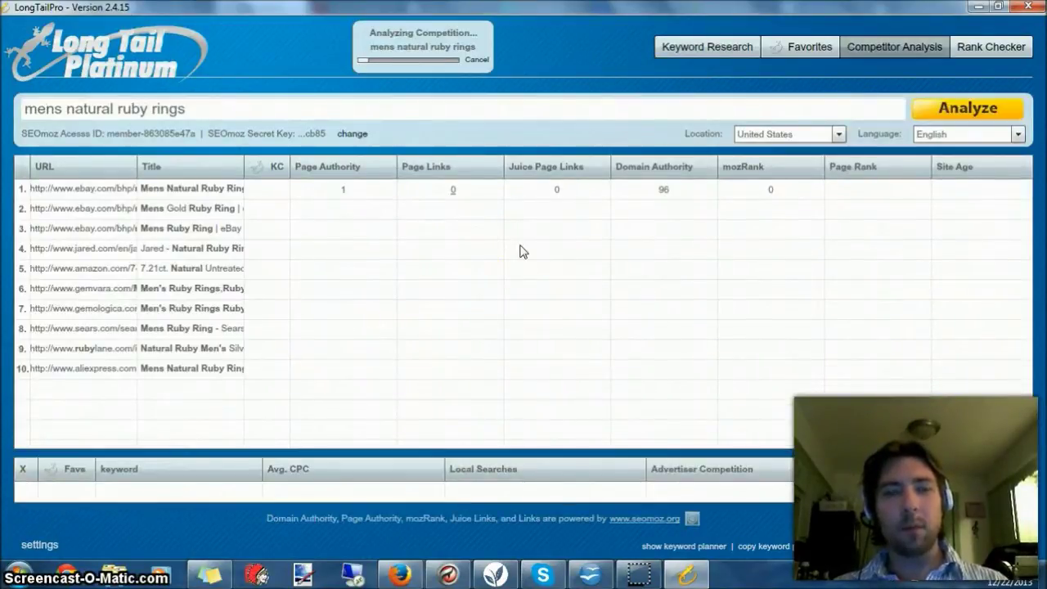
left_click(355, 187)
left_click(356, 213)
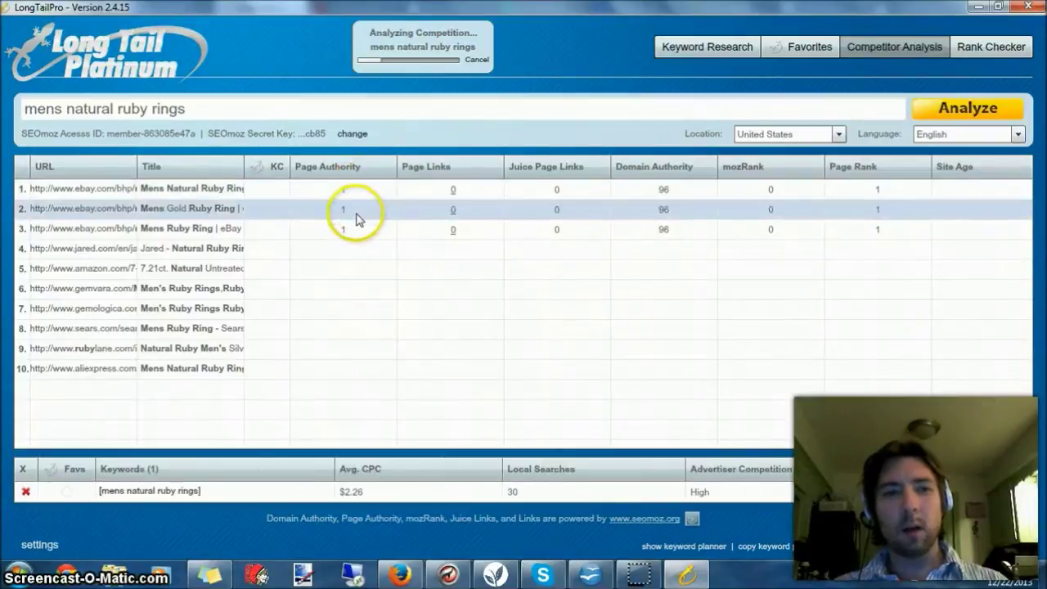
left_click(361, 244)
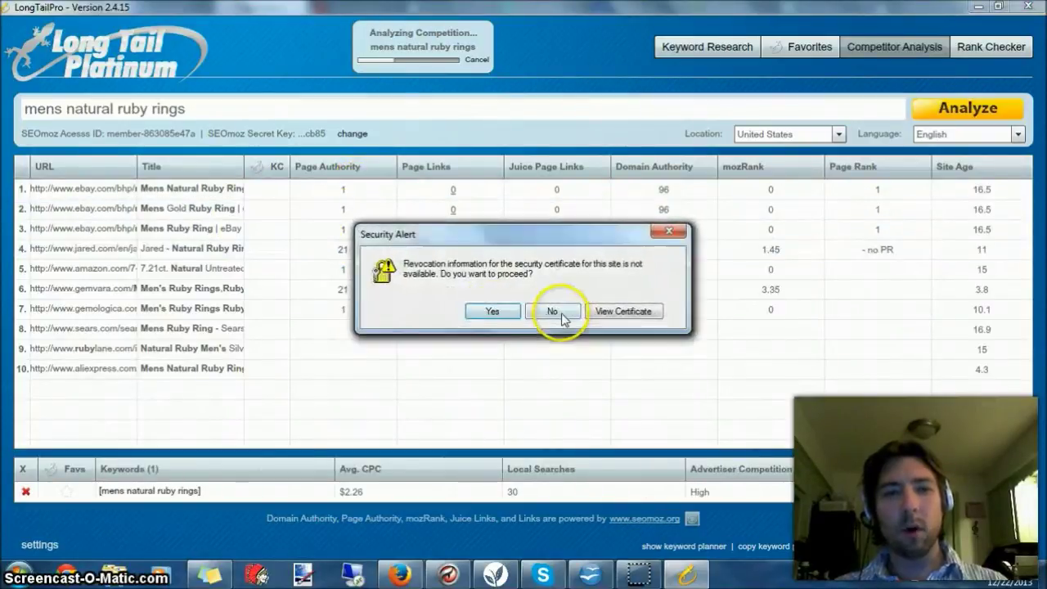
left_click(496, 314)
left_click(499, 316)
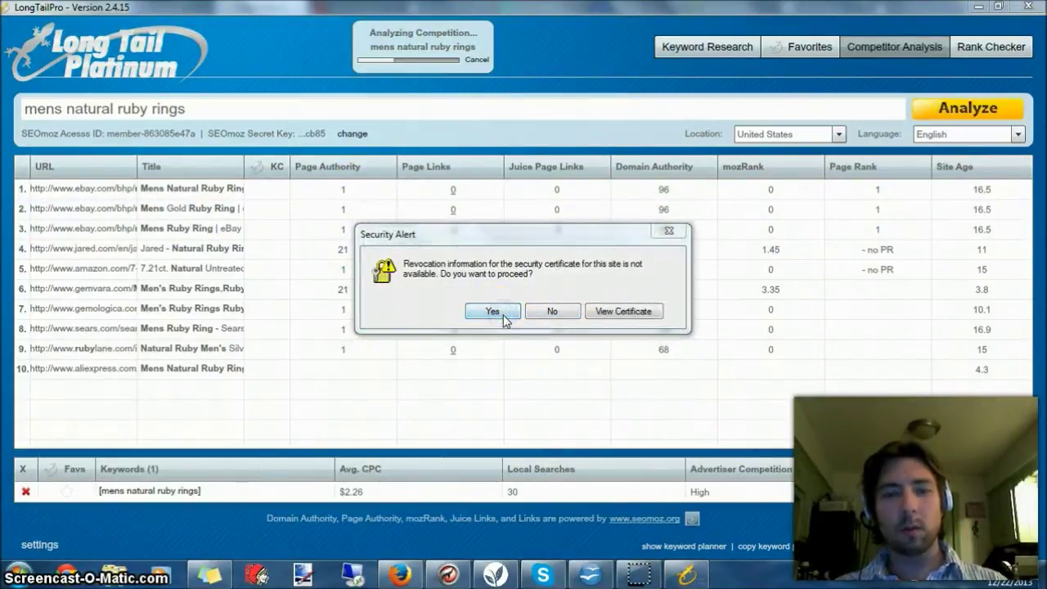
left_click(493, 314)
Review the page authority of the competing pages for "mens natural ruby rings" and widen the URL column
left_click(346, 215)
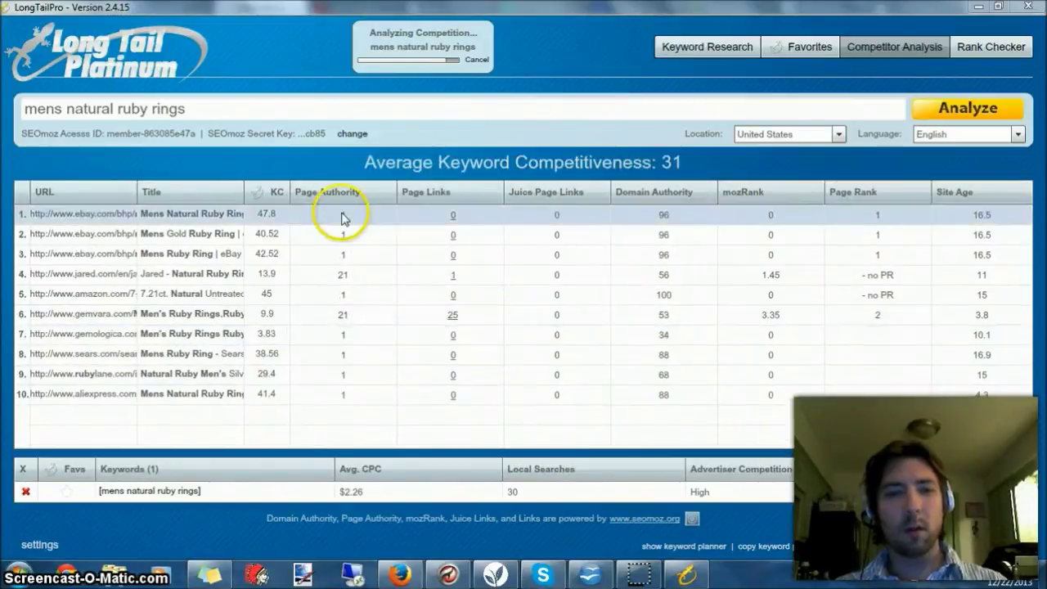
left_click(345, 253)
left_click(346, 296)
left_click(346, 315)
left_click(346, 370)
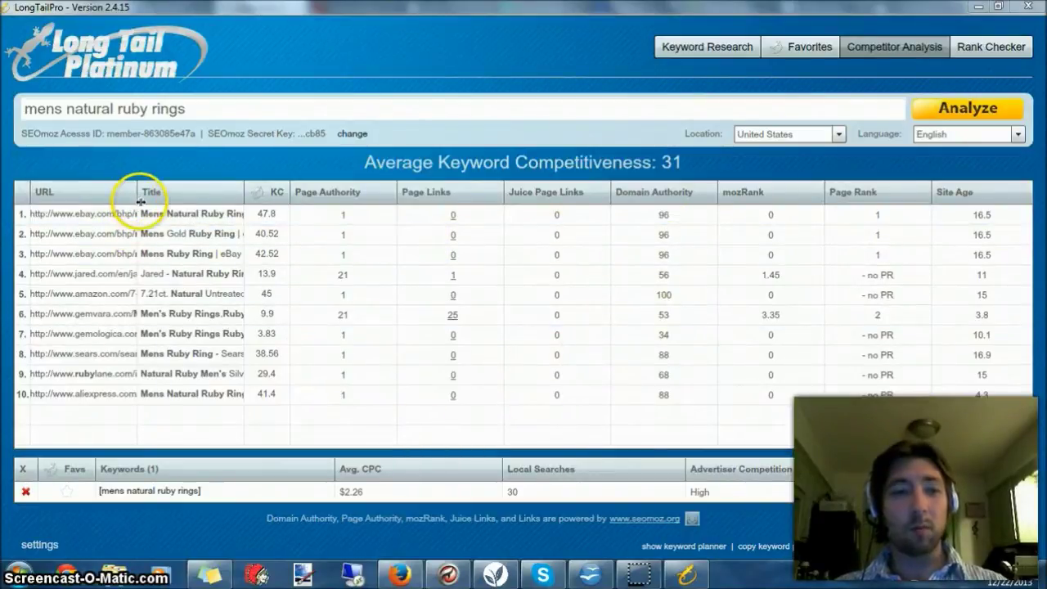
left_click_drag(137, 191, 205, 200)
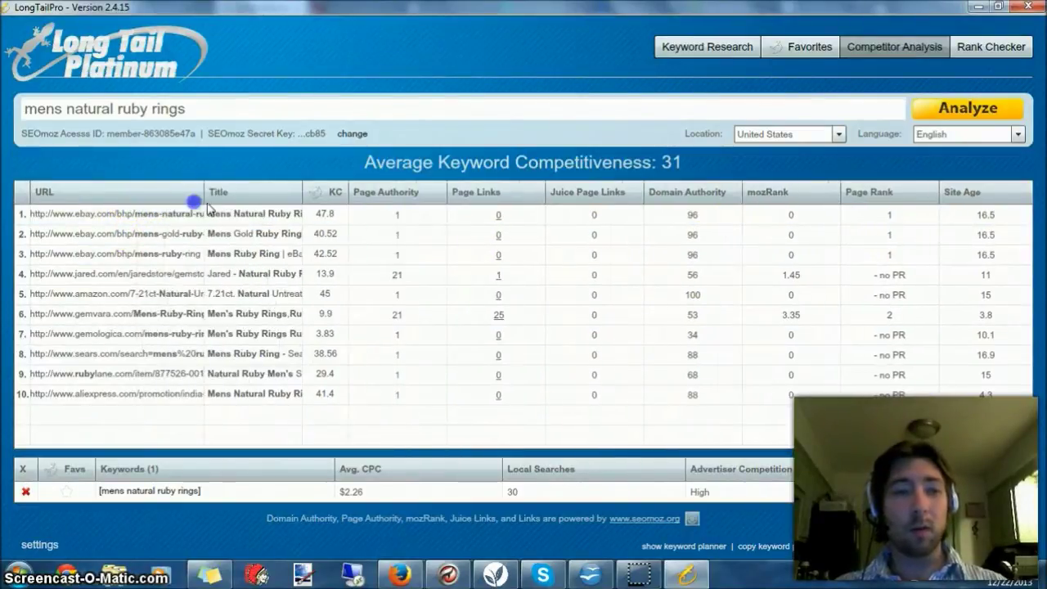
Return to the keyword results and calculate competitiveness for "mens ruby wedding rings", "mens ruby rings 14k gold" and "mens ruby pinky rings"
left_click(671, 52)
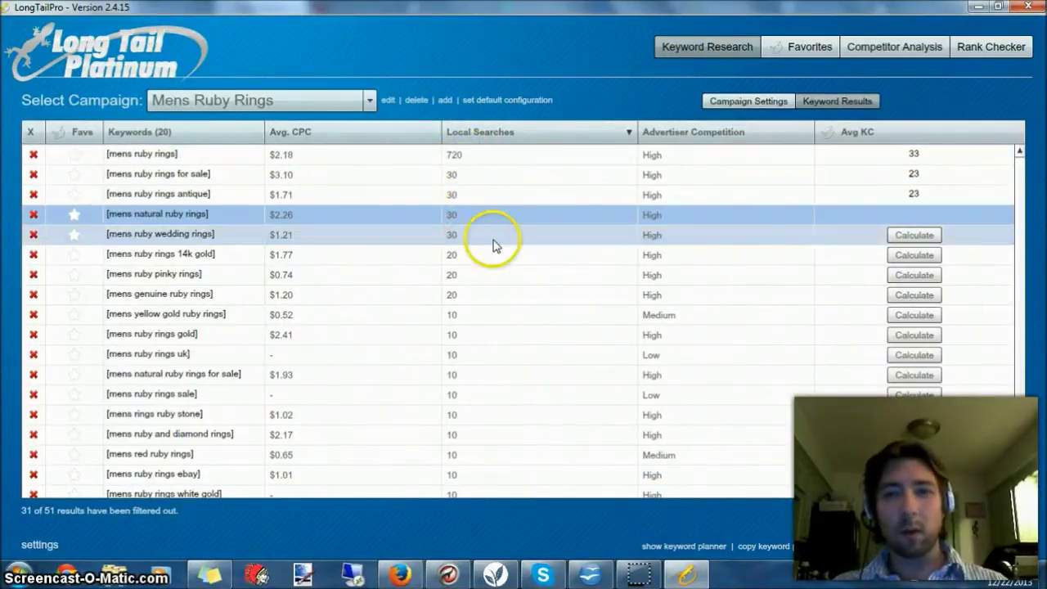
left_click(900, 235)
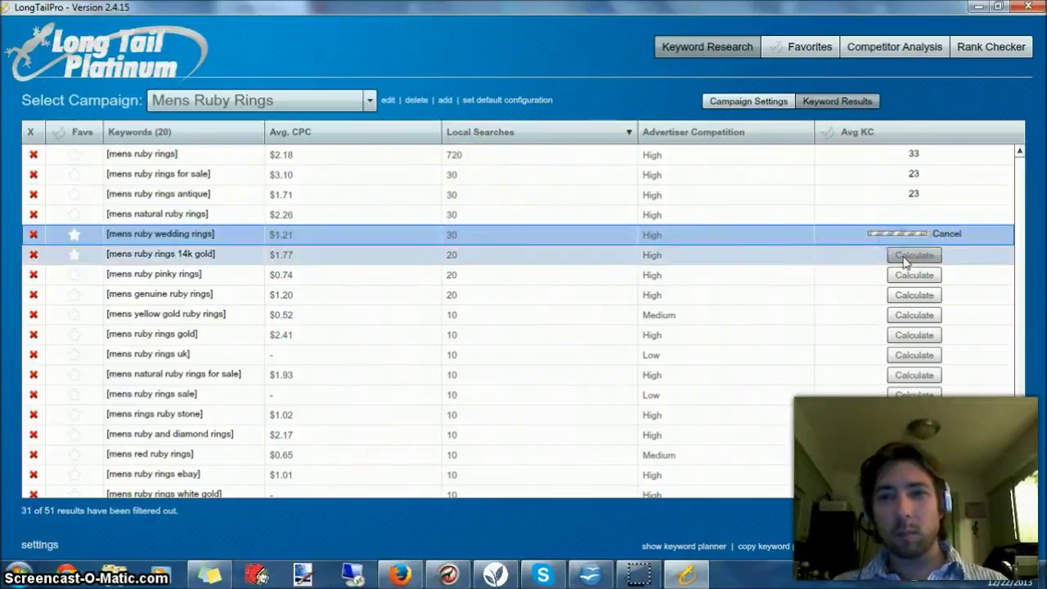
left_click(904, 254)
left_click(906, 275)
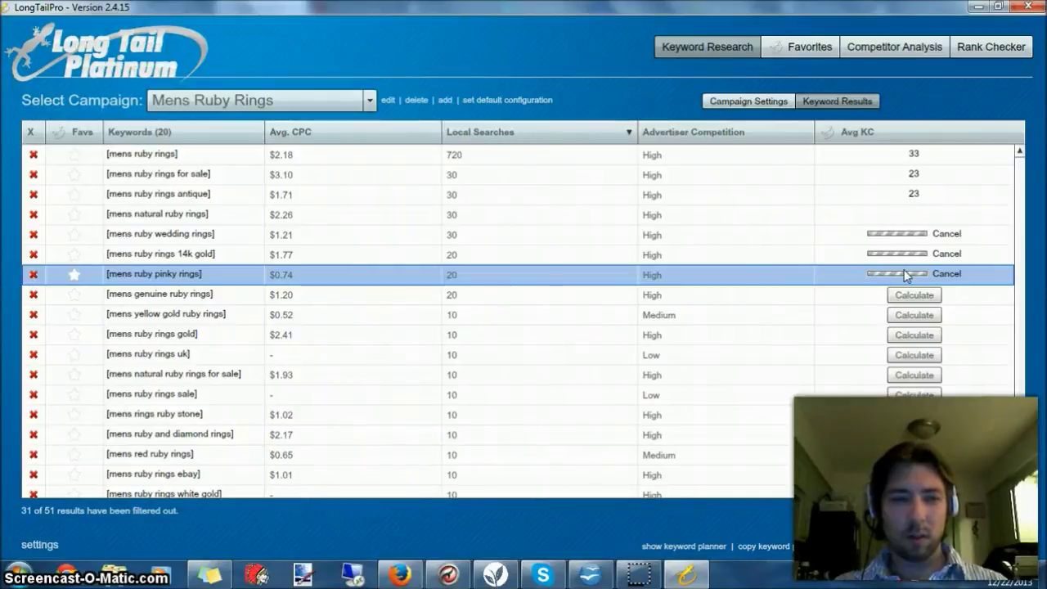
Calculate the average keyword competitiveness for "mens yellow gold ruby rings", "mens natural ruby rings" and "mens genuine ruby rings"
left_click(912, 316)
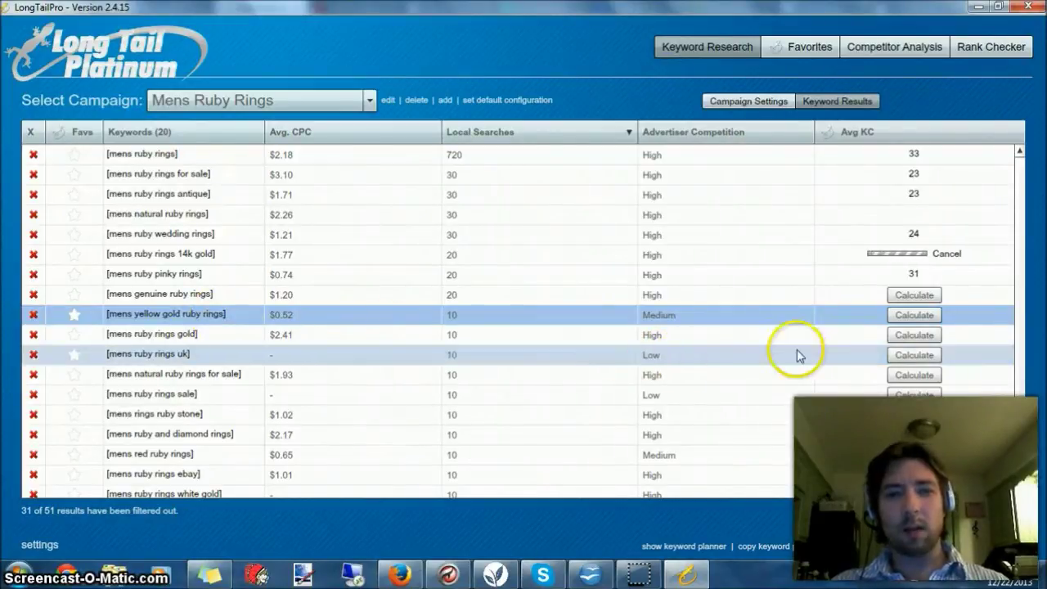
left_click(893, 318)
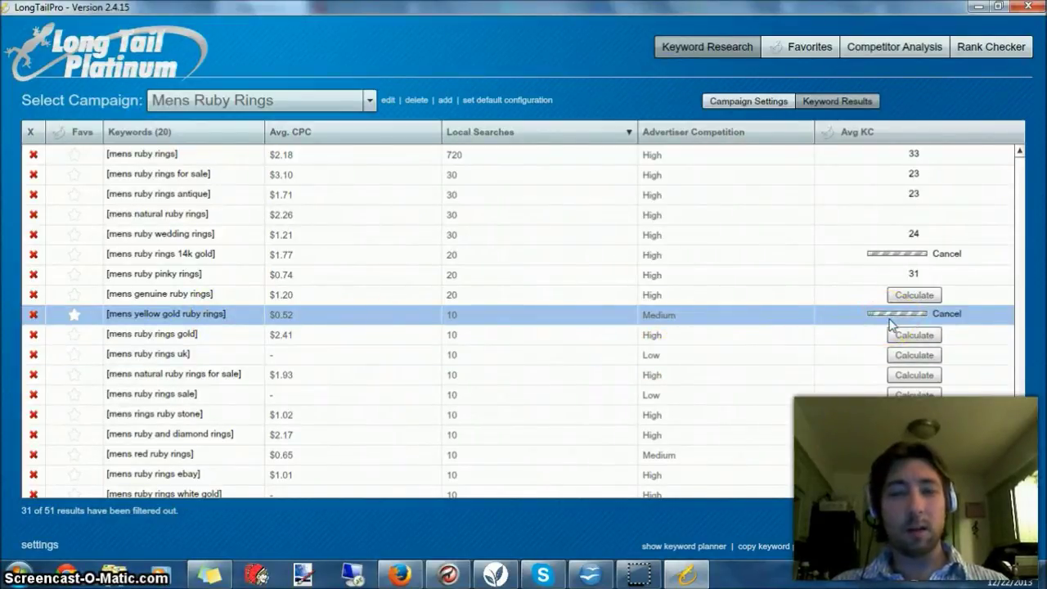
left_click(917, 297)
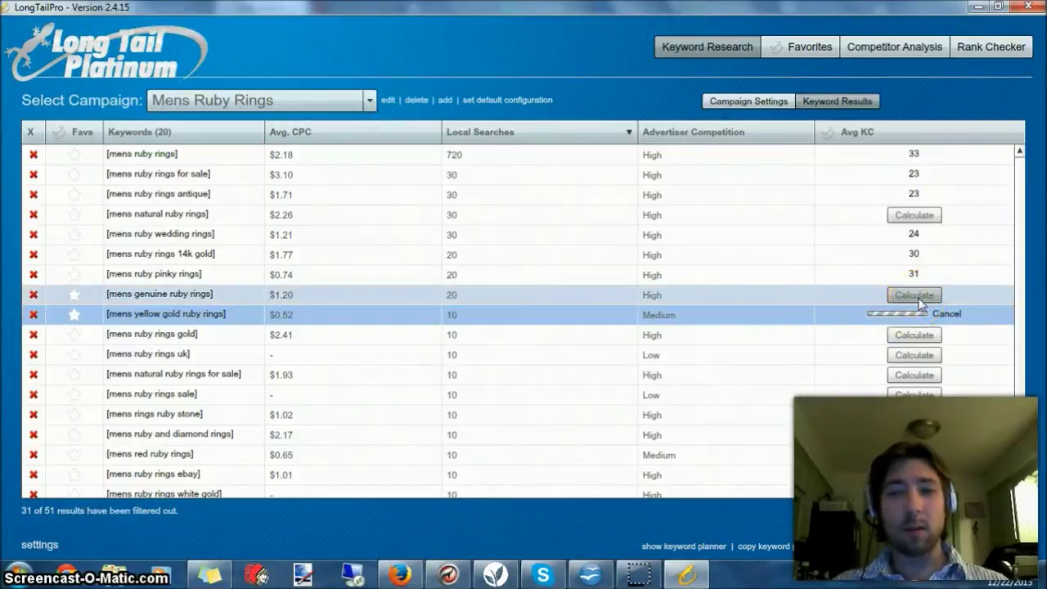
left_click(916, 216)
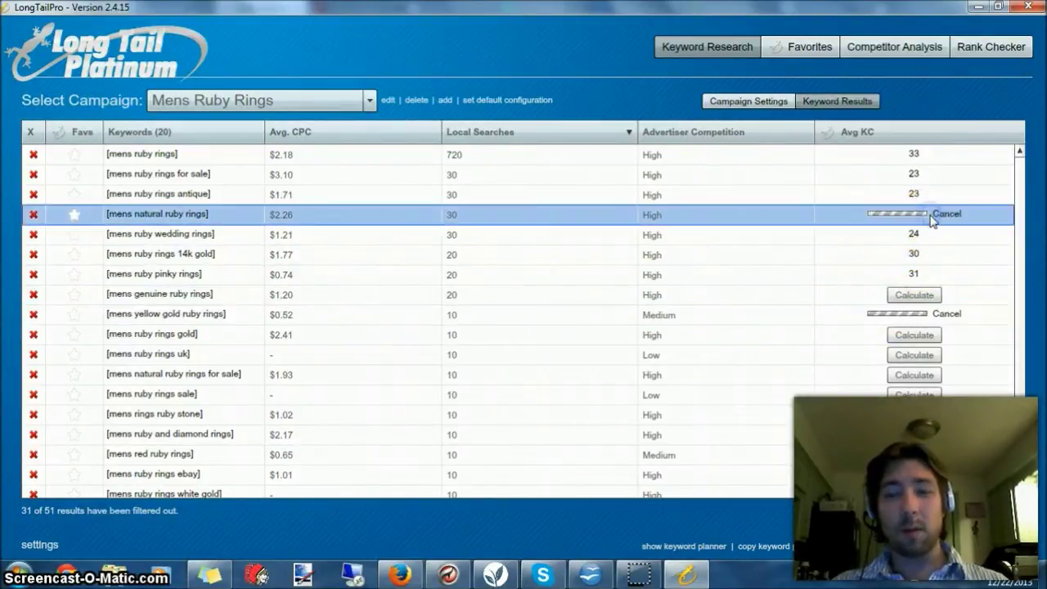
left_click(918, 277)
left_click(917, 296)
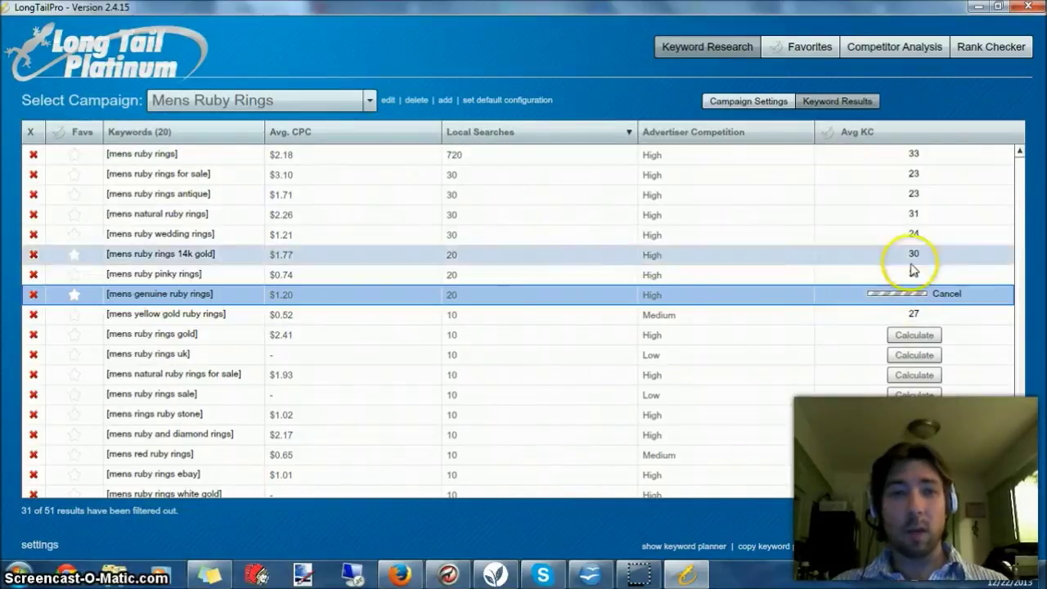
Mark "mens ruby rings", "mens ruby rings for sale" and "mens natural ruby rings" as favorites
left_click(76, 158)
left_click(76, 182)
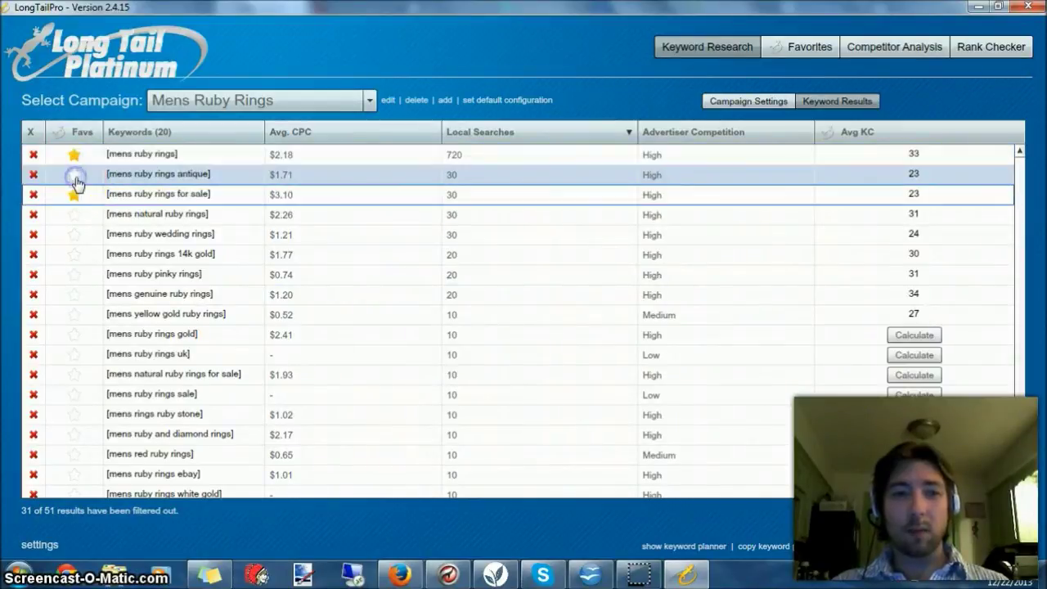
left_click(76, 197)
left_click(73, 183)
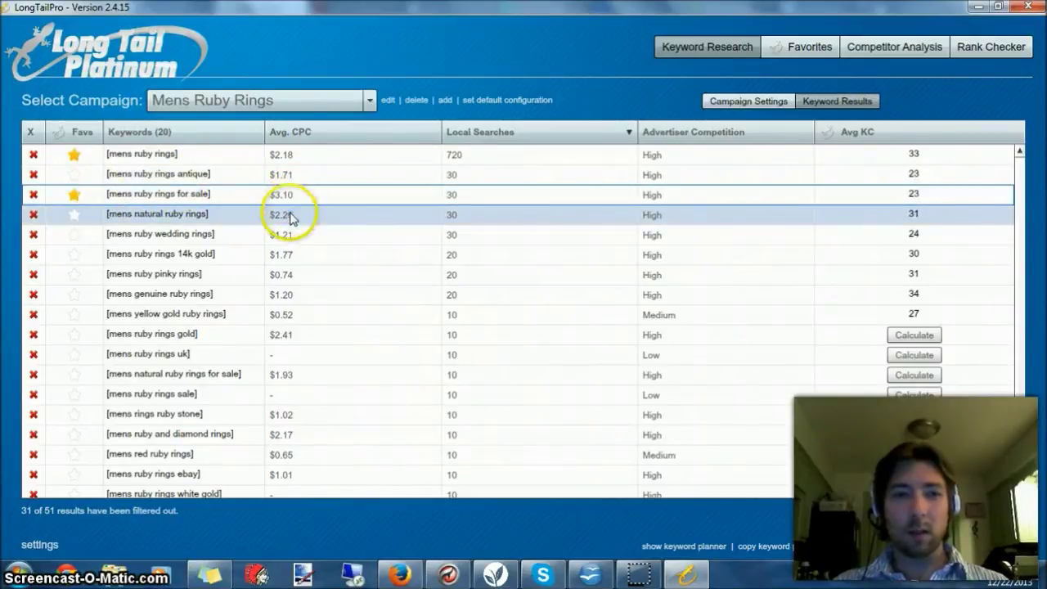
left_click(74, 215)
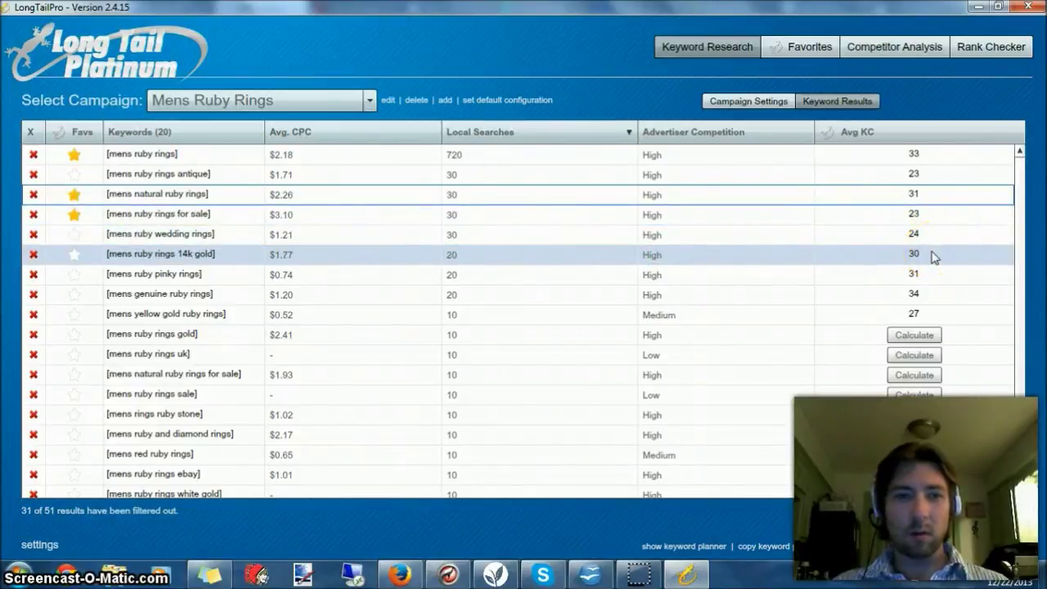
Add "mens ruby rings 14k gold", "mens ruby pinky rings" and "mens ruby wedding rings" to the favorites
left_click(85, 255)
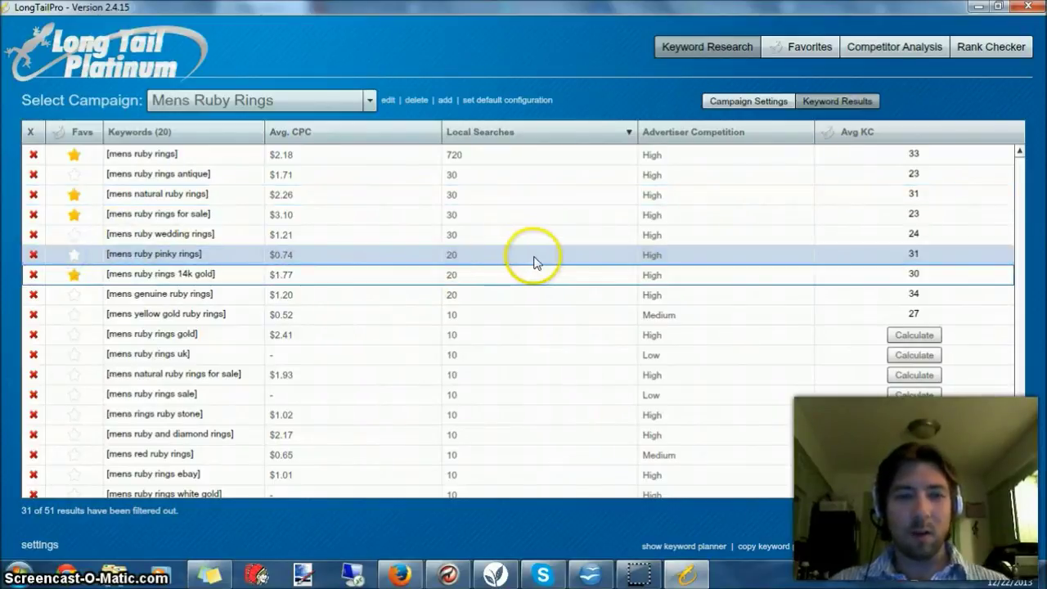
left_click(73, 258)
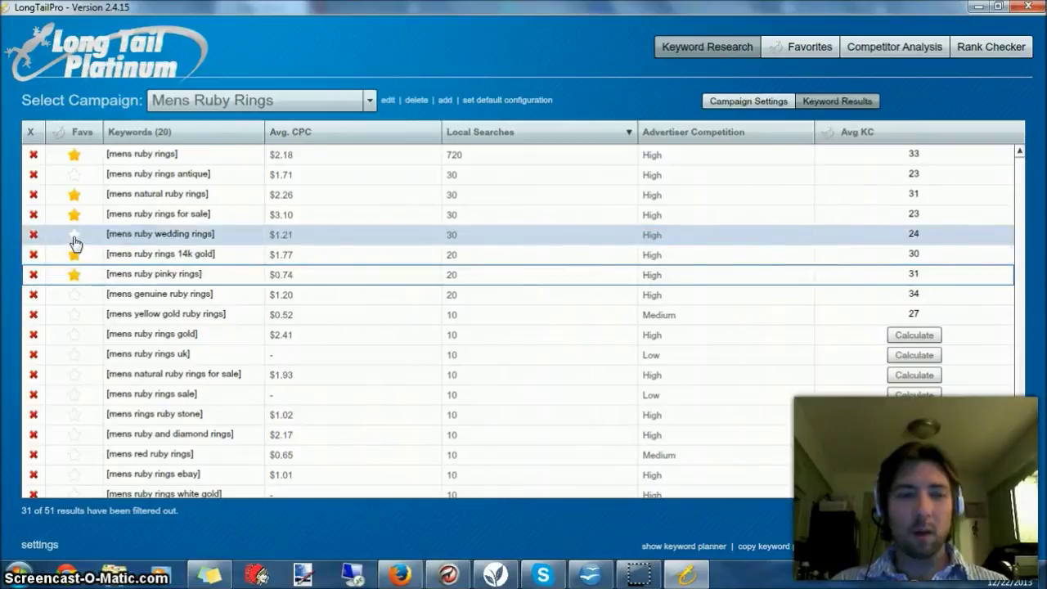
left_click(74, 237)
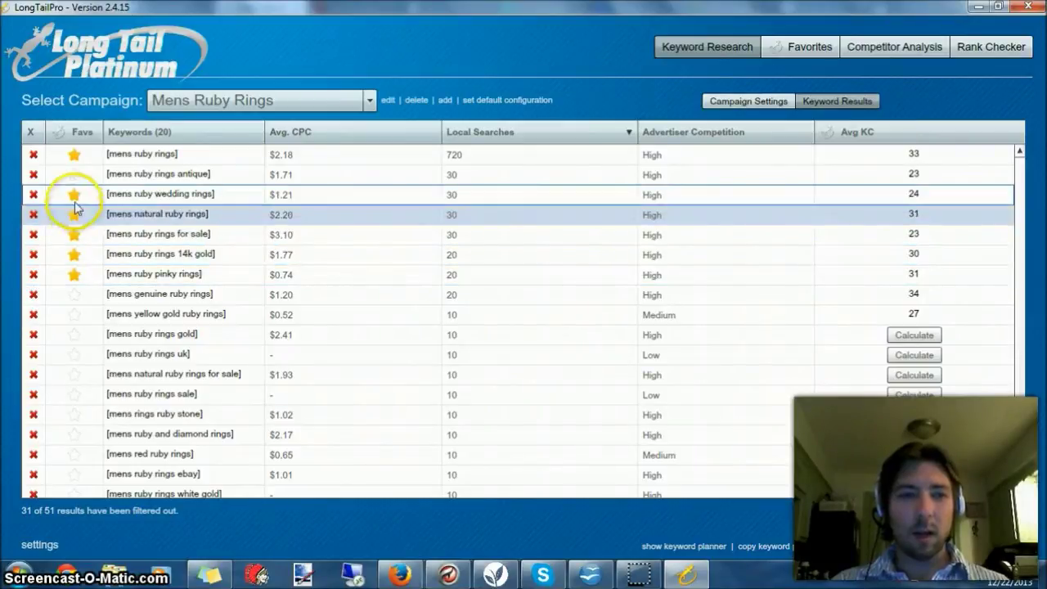
left_click(74, 256)
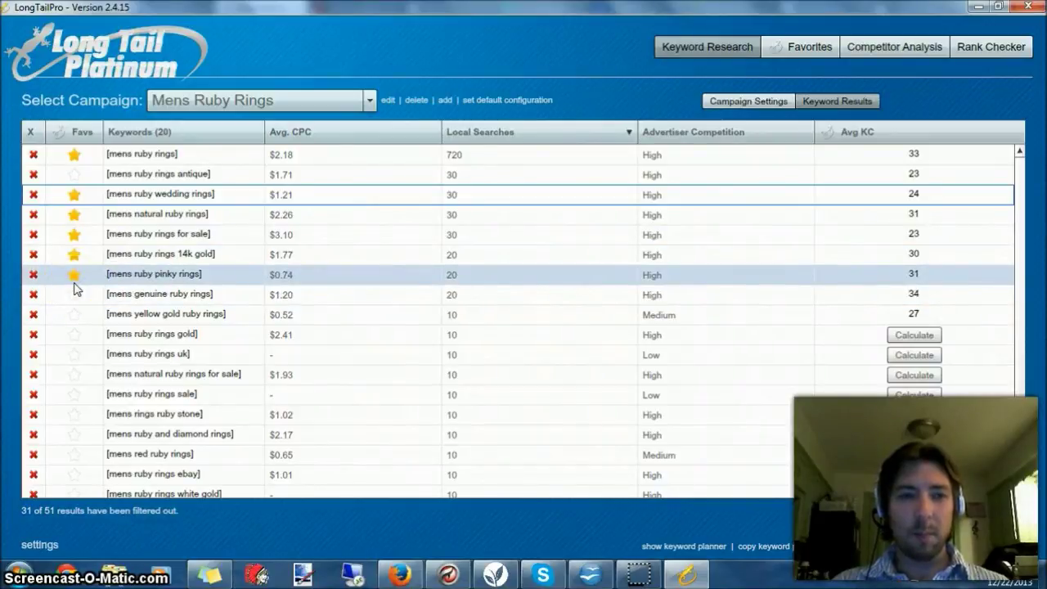
Switch to OpenOffice.org and create a new blank spreadsheet
left_click(1027, 197)
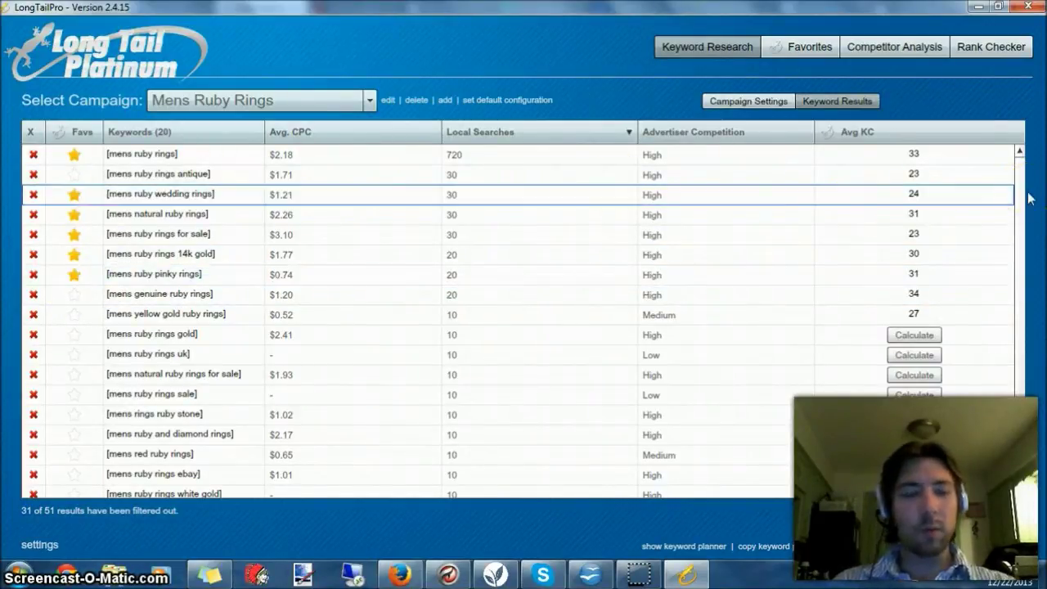
key("alt+Tab")
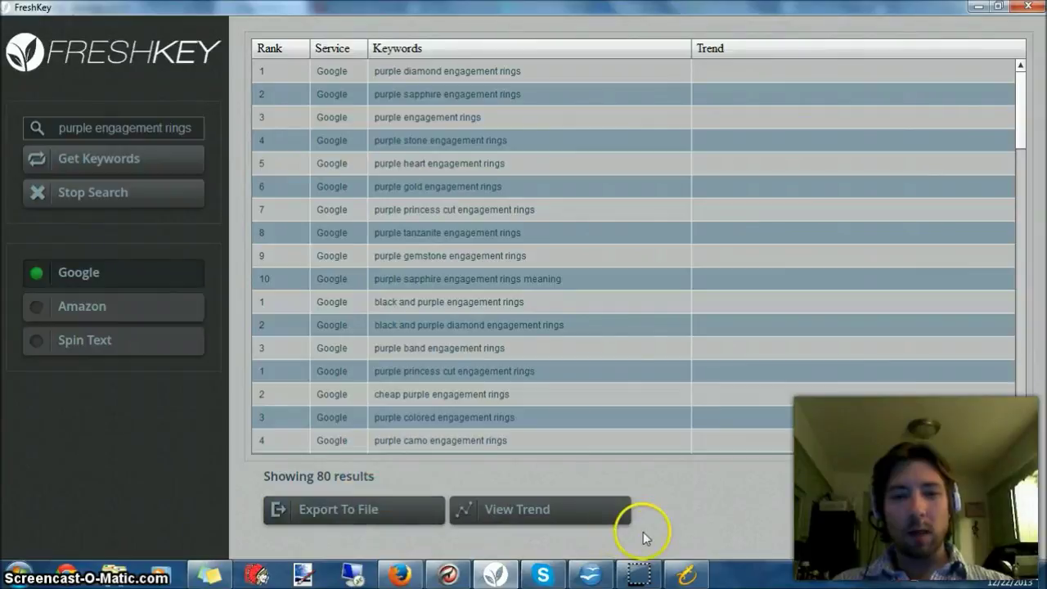
left_click(589, 573)
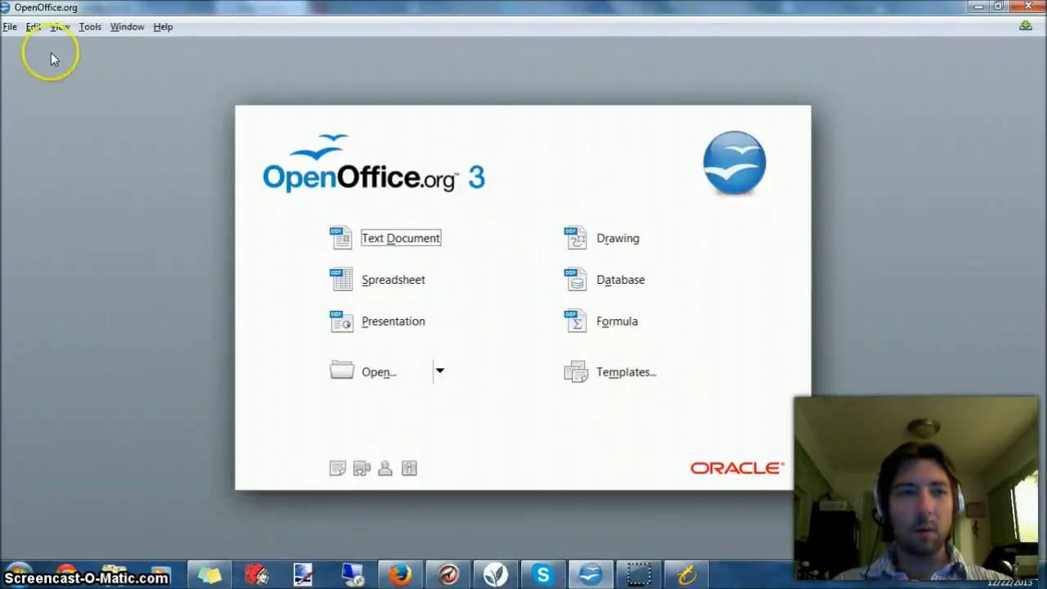
left_click(431, 279)
Find the exported keywords.csv in the Documents library, import it as comma-separated text with Unicode (UTF-7), and select the first keyword in cell A2
left_click(12, 27)
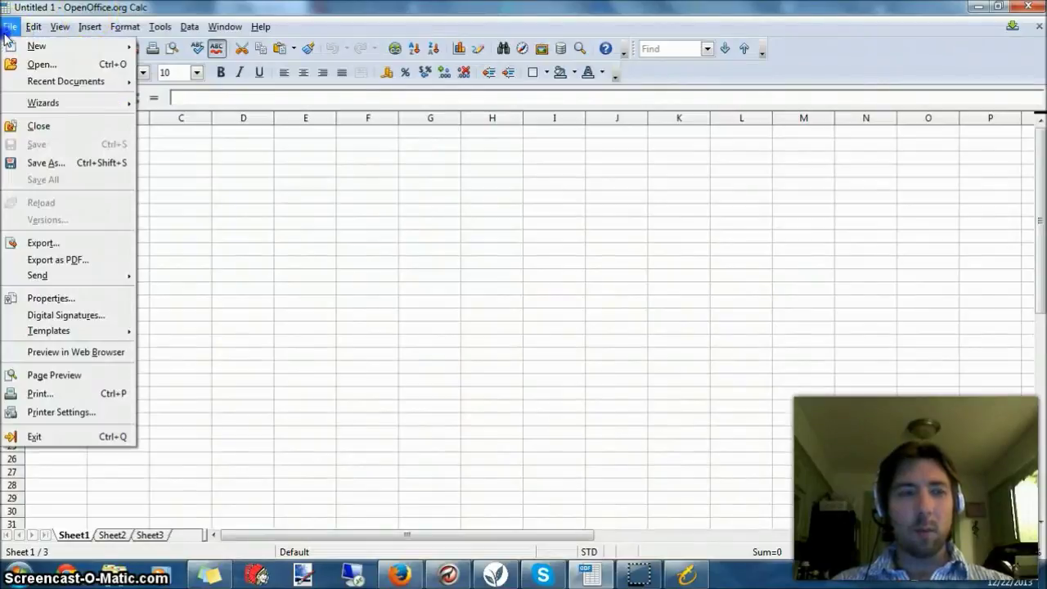
left_click(33, 62)
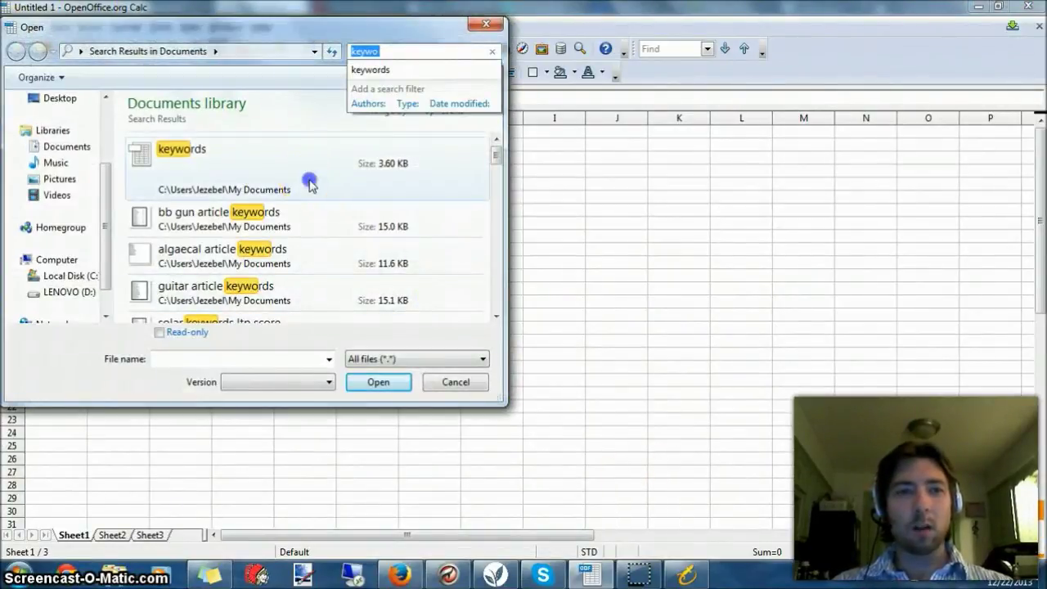
double_click(309, 183)
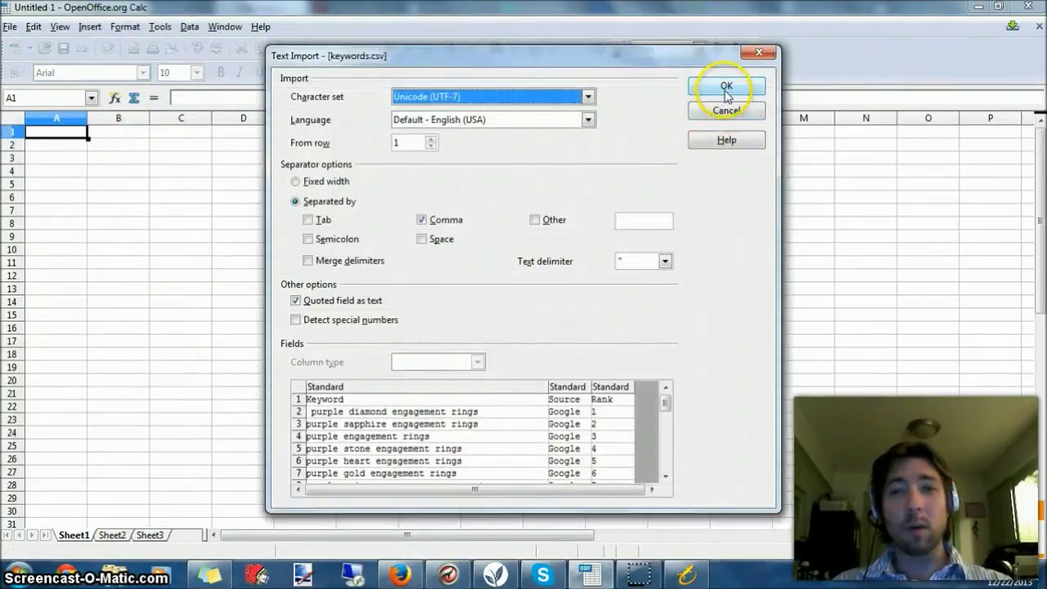
left_click(726, 86)
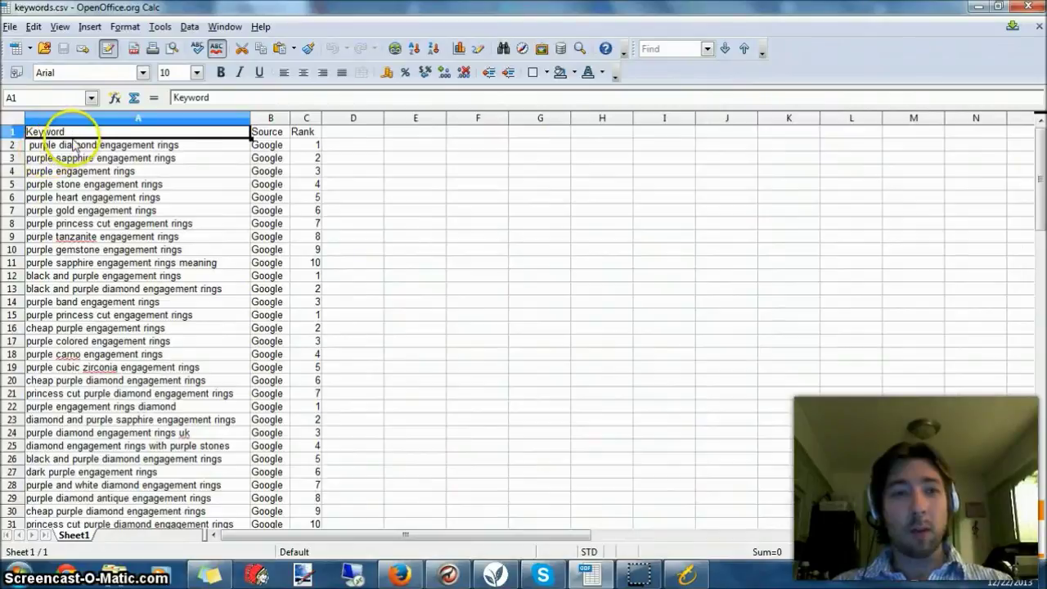
left_click(74, 143)
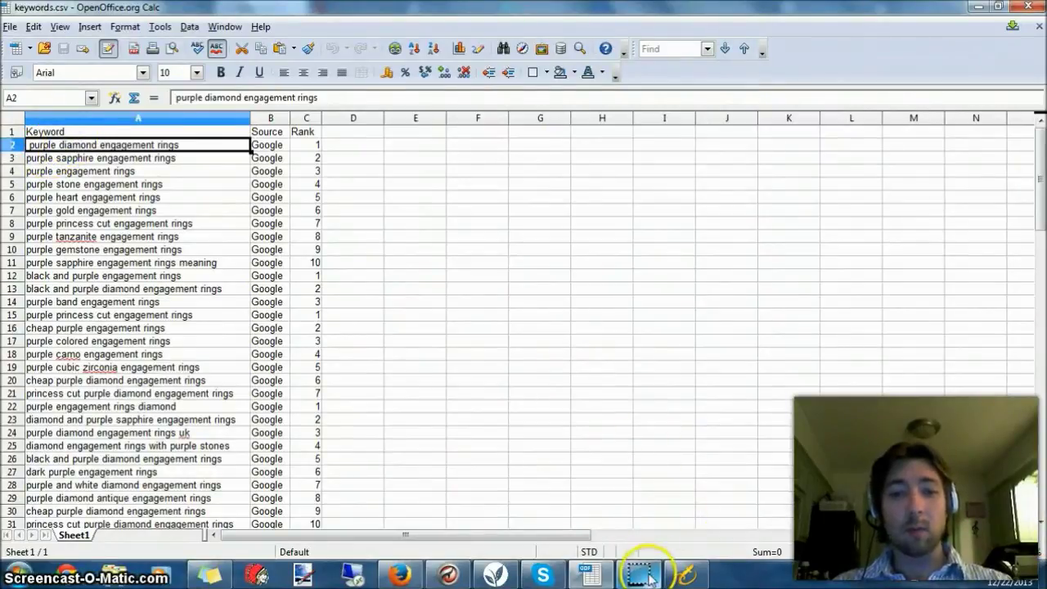